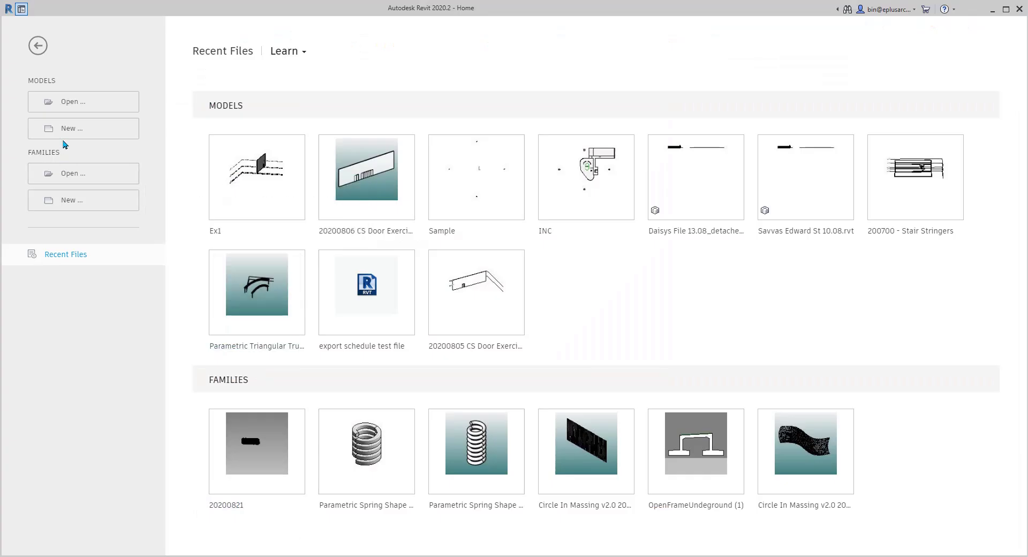
# - Create a new project from the Architectural Template
pyautogui.click(65, 133)
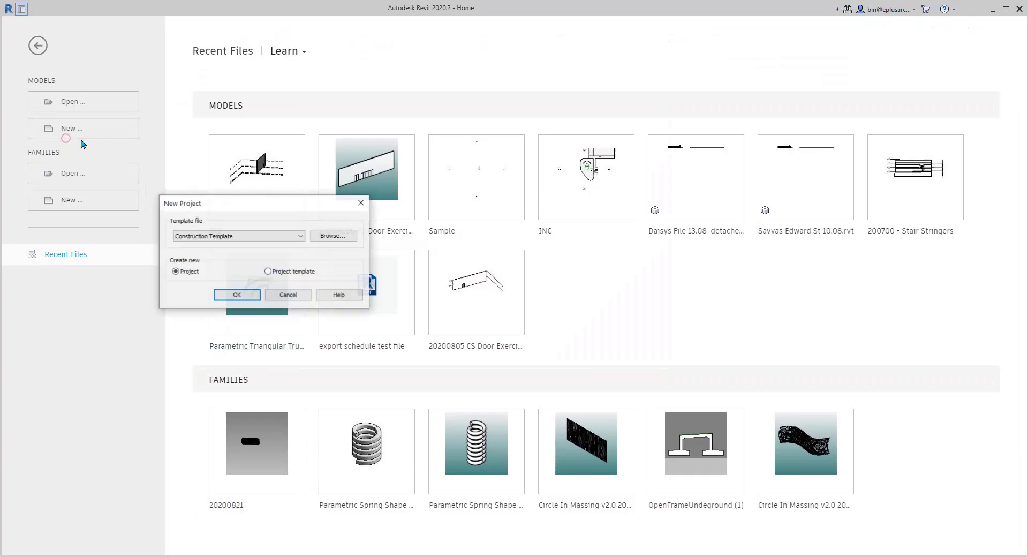
pyautogui.click(263, 236)
pyautogui.click(220, 262)
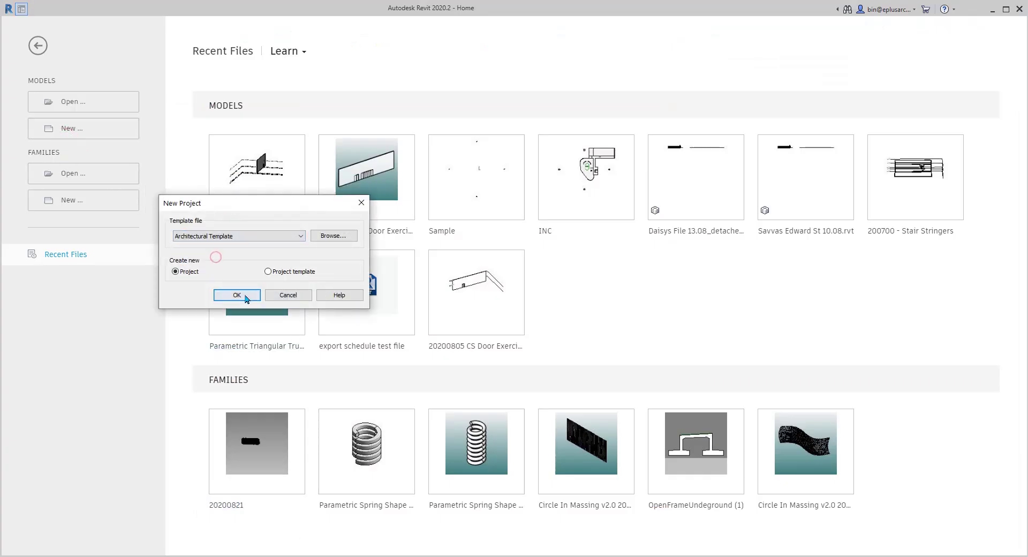
pyautogui.click(245, 294)
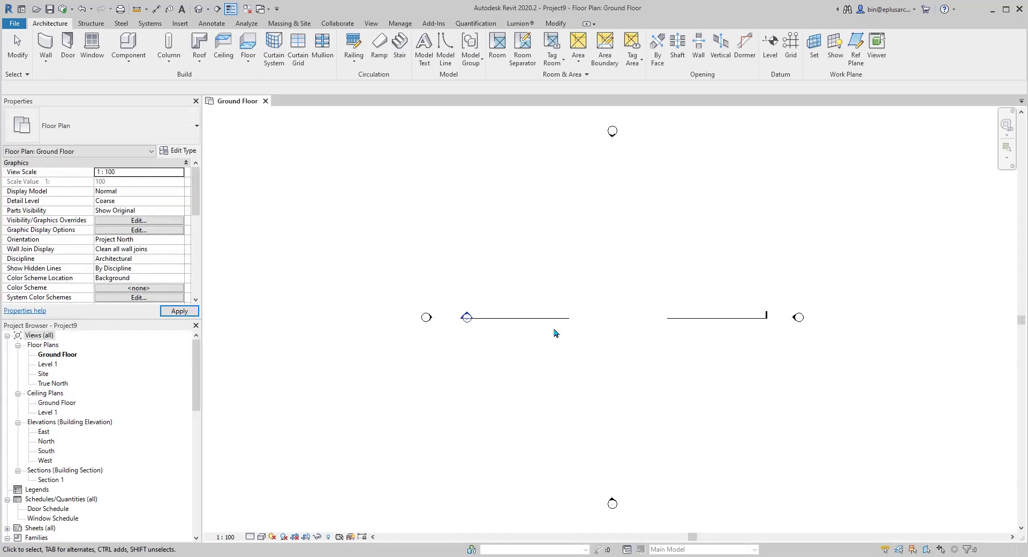
# - Create a roof by footprint on Level 1 with an elliptical boundary, semi-axes about 14000 and 8000 mm, and finish it
pyautogui.moveTo(492, 319); pyautogui.dragTo(490, 319, button='middle')
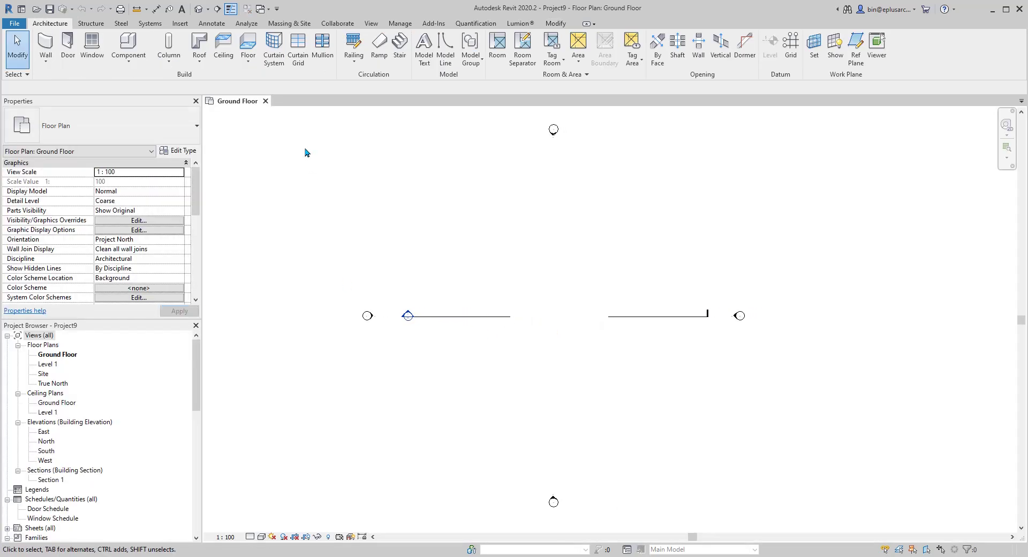
pyautogui.click(199, 44)
pyautogui.click(508, 309)
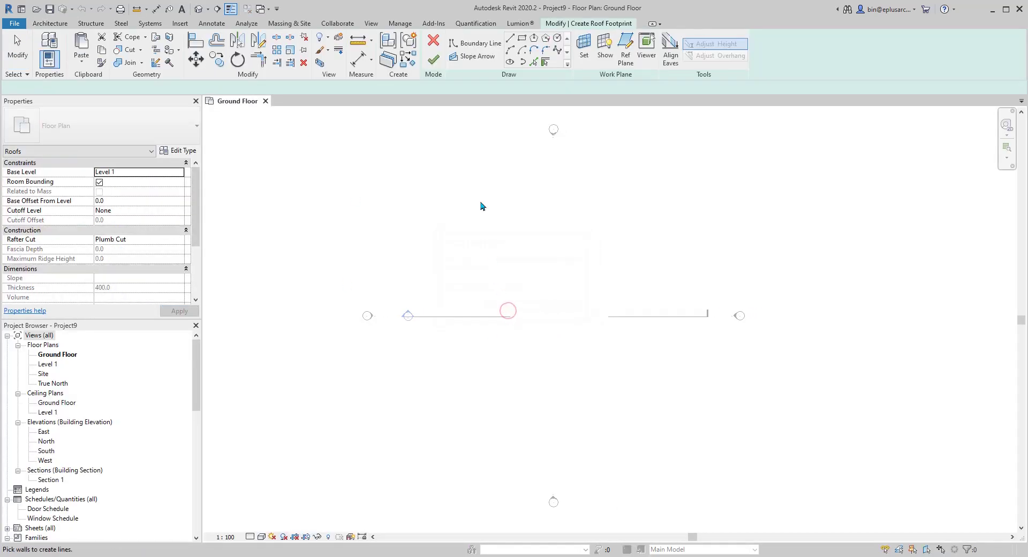
pyautogui.click(511, 62)
pyautogui.click(543, 261)
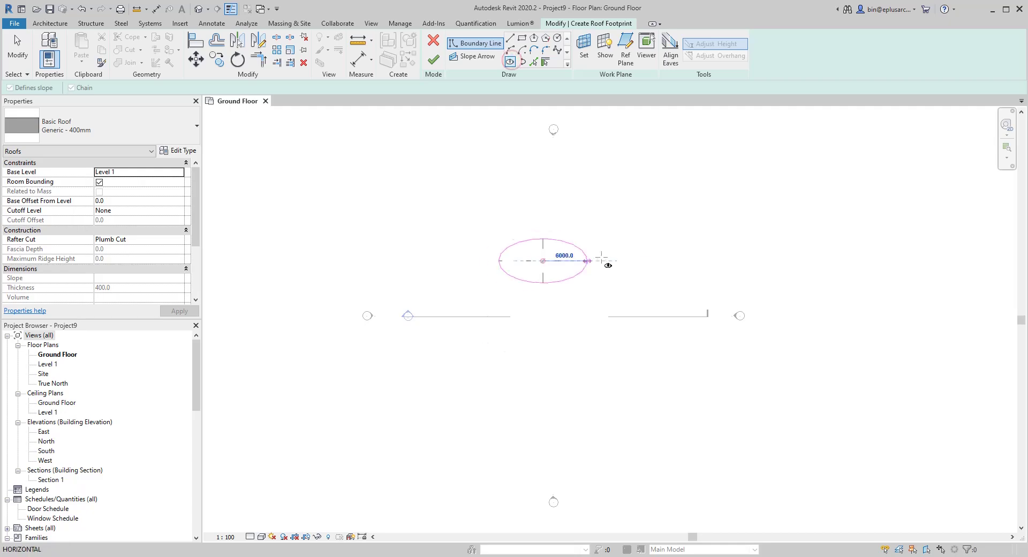
pyautogui.click(630, 246)
pyautogui.click(543, 202)
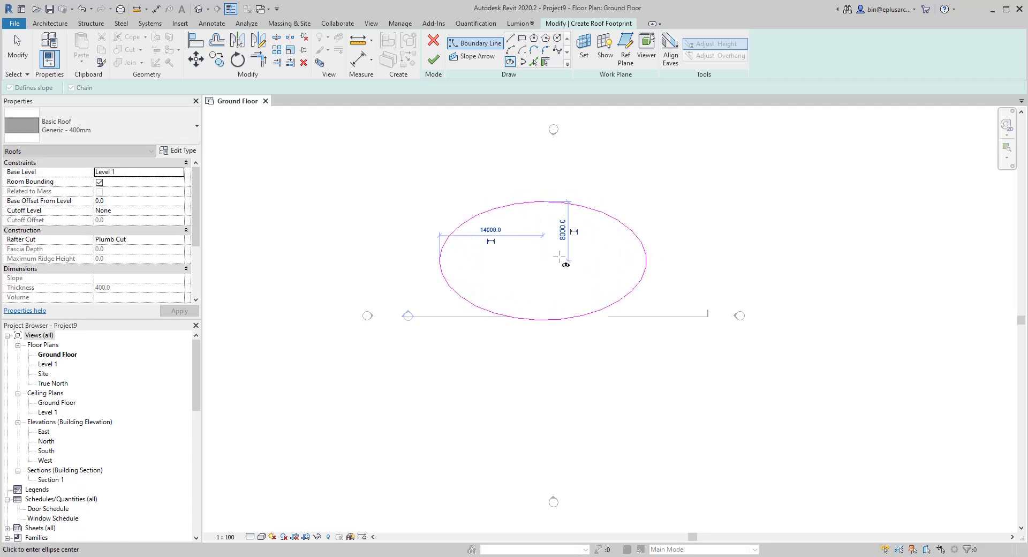
pyautogui.scroll(2, 539, 231)
pyautogui.moveTo(538, 231); pyautogui.dragTo(512, 250, button='middle')
pyautogui.click(430, 56)
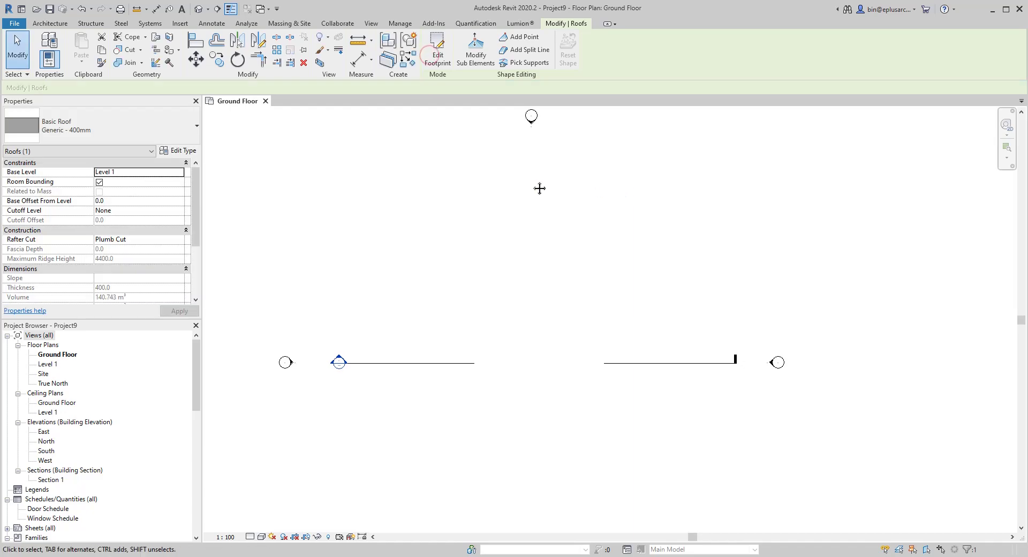
# - In the Site floor plan, start an in-place model of the Mass category and accept its default name
pyautogui.doubleClick(43, 373)
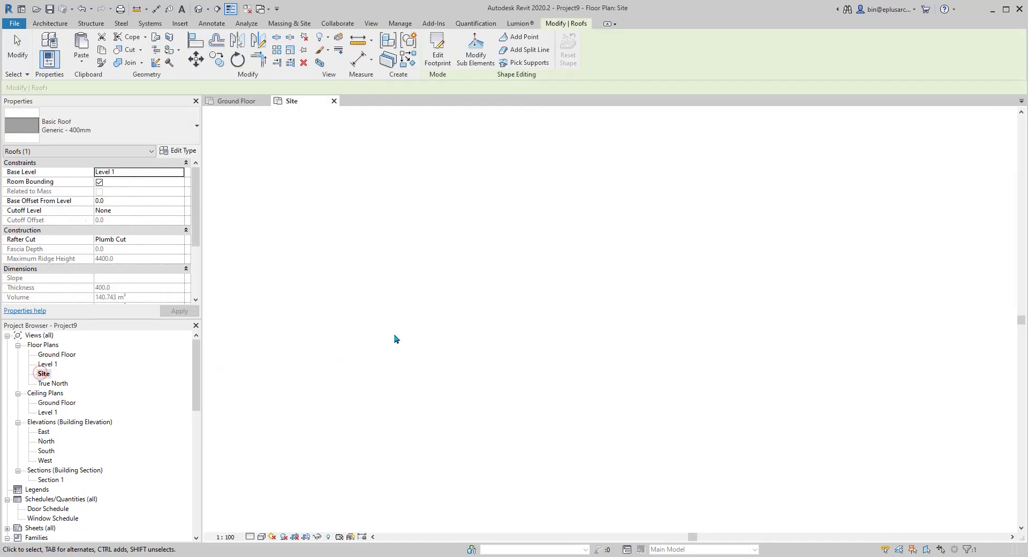
pyautogui.click(718, 194)
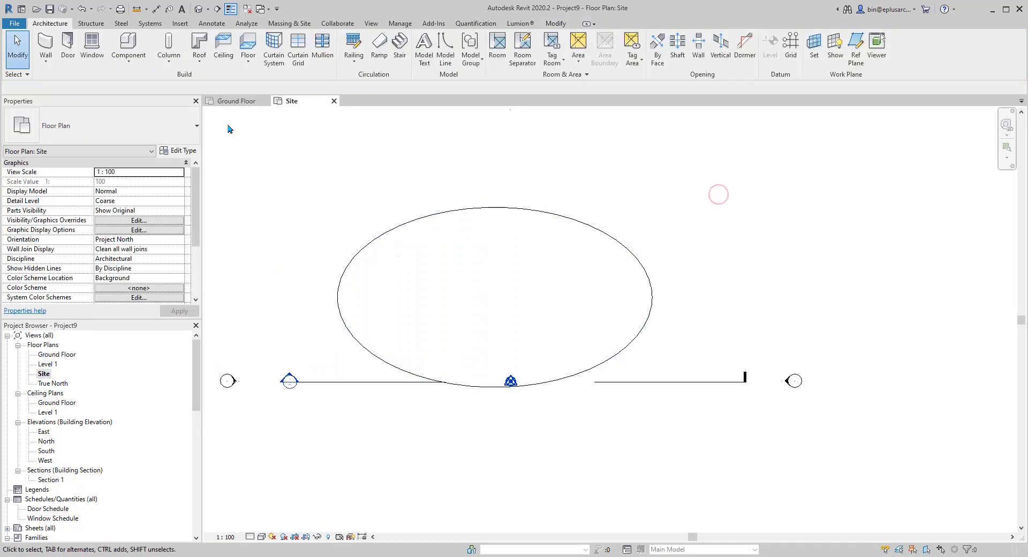
pyautogui.click(126, 62)
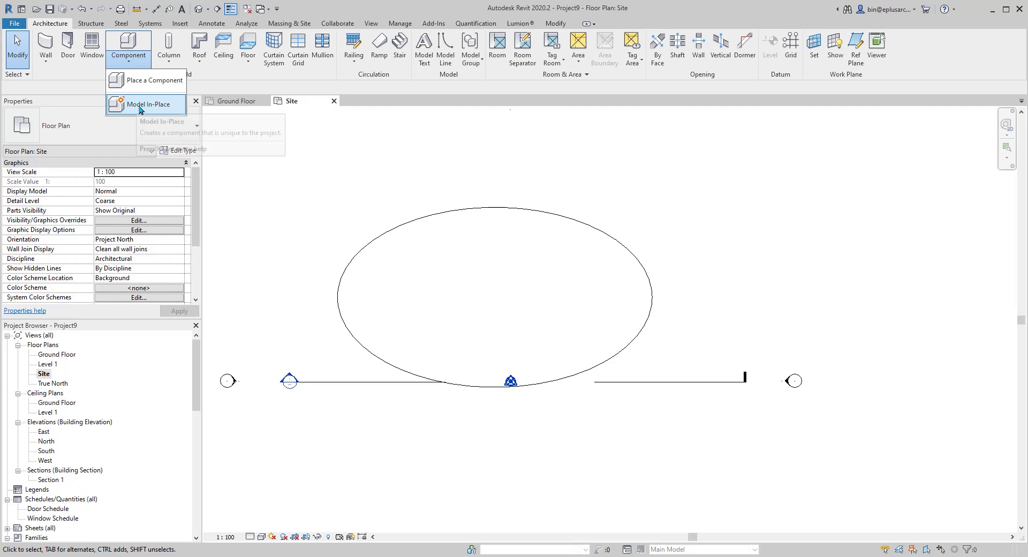
pyautogui.click(149, 102)
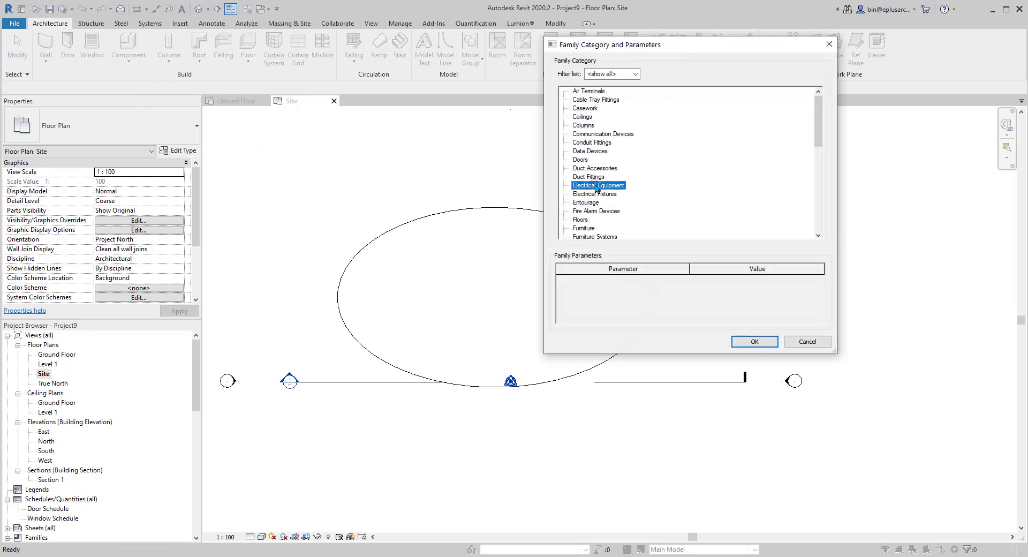
pyautogui.scroll(-2, 596, 187)
pyautogui.click(582, 219)
pyautogui.click(772, 344)
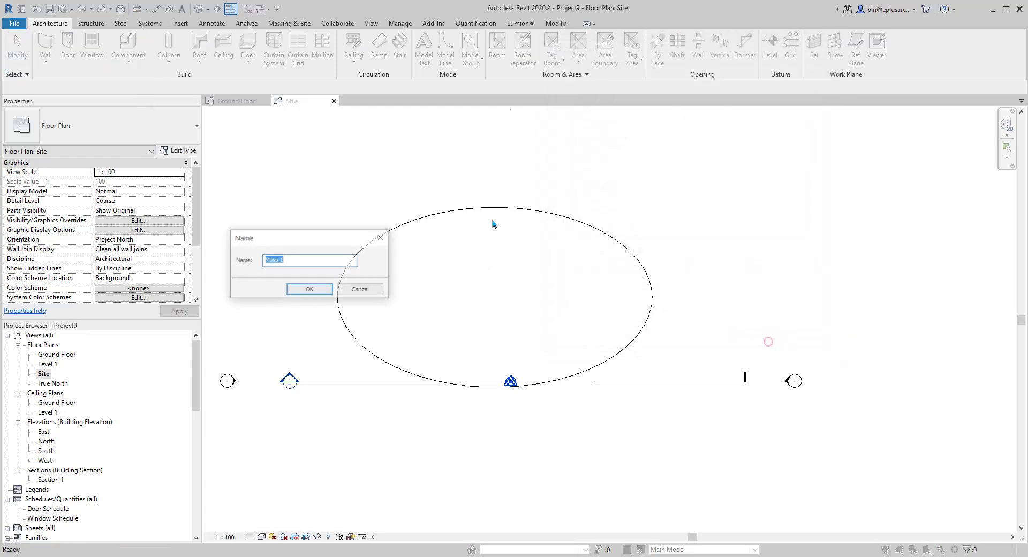
pyautogui.click(316, 290)
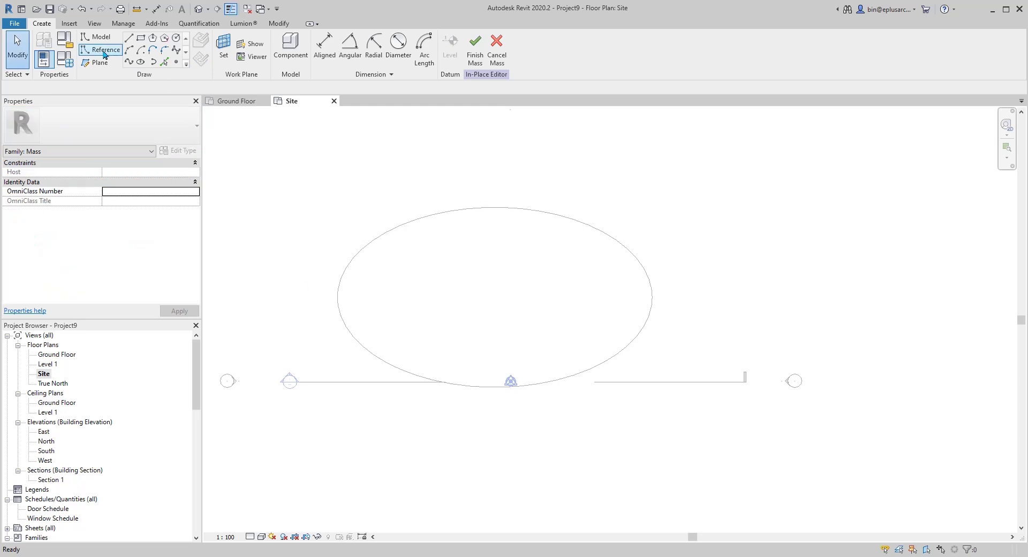
# - Start placing reference points with Level 1 as the work plane
pyautogui.click(175, 64)
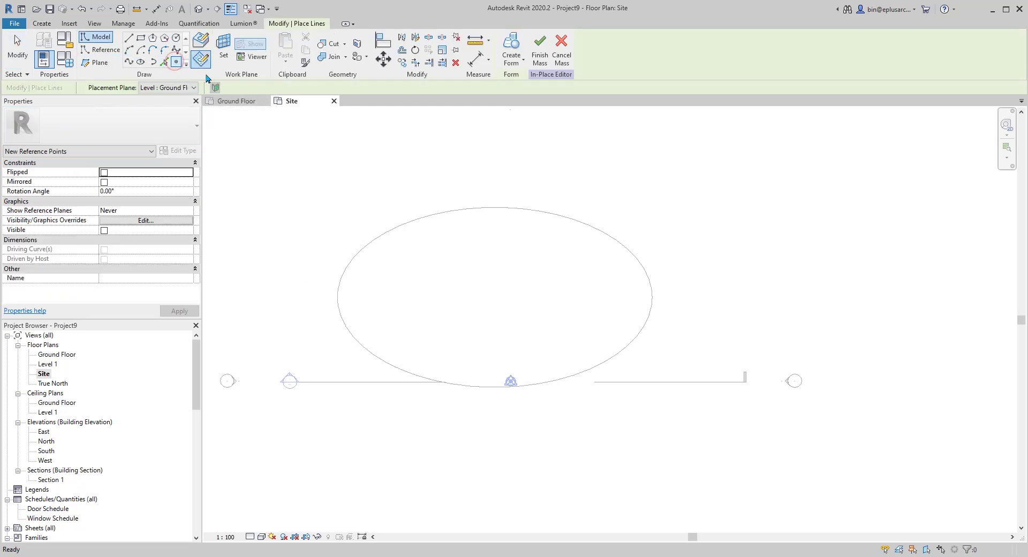
pyautogui.click(224, 51)
pyautogui.click(448, 235)
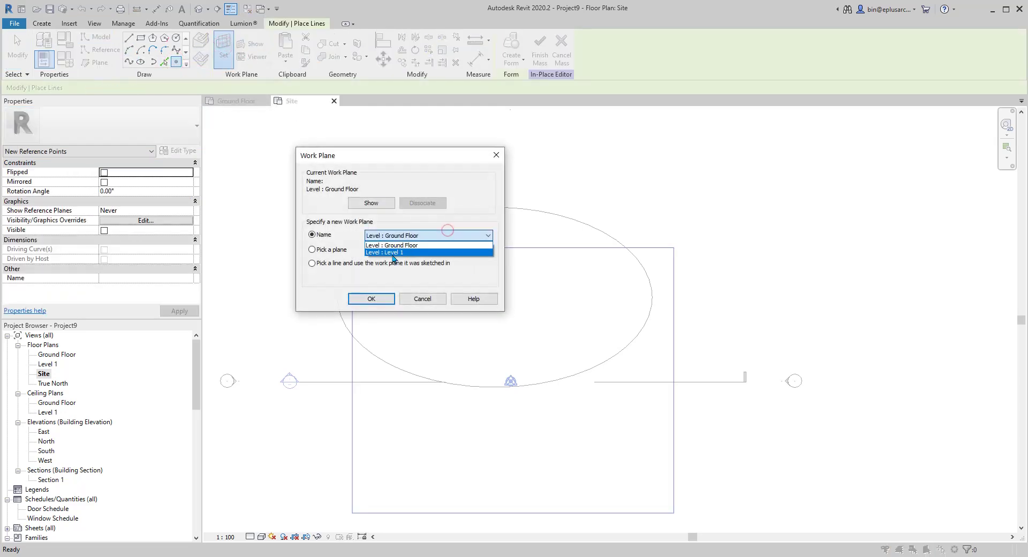
pyautogui.click(389, 251)
pyautogui.click(371, 298)
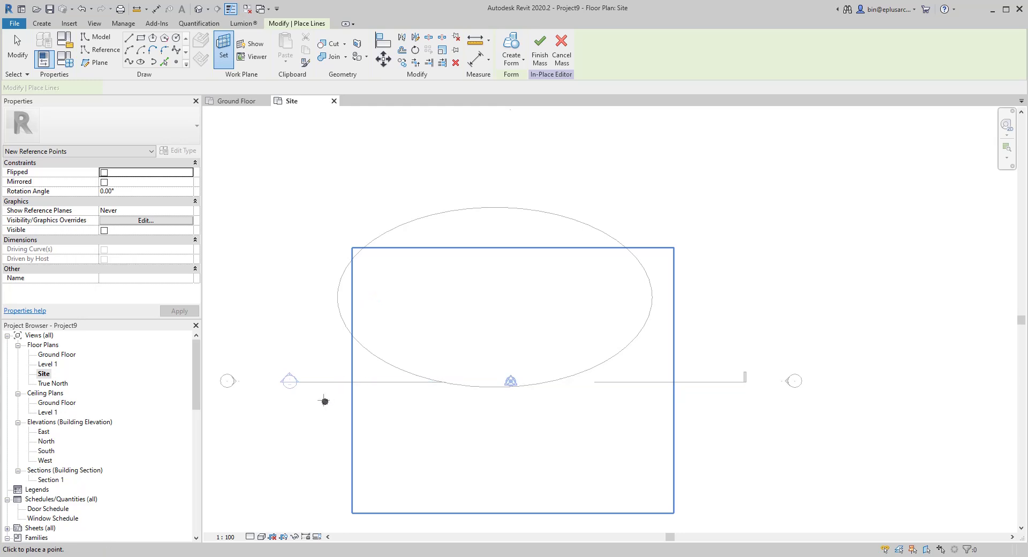
# - Place four loosely spaced rows of six reference points, extending past the elliptical roof on all sides
pyautogui.click(323, 399)
pyautogui.click(710, 407)
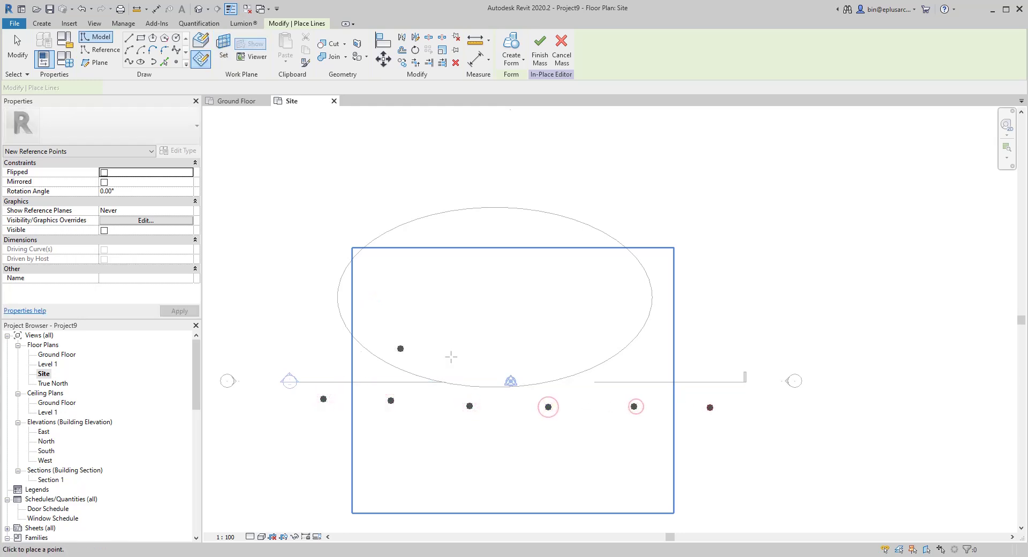
pyautogui.click(319, 333)
pyautogui.click(394, 327)
pyautogui.click(475, 332)
pyautogui.click(544, 334)
pyautogui.click(597, 333)
pyautogui.click(623, 330)
pyautogui.click(697, 340)
pyautogui.click(721, 342)
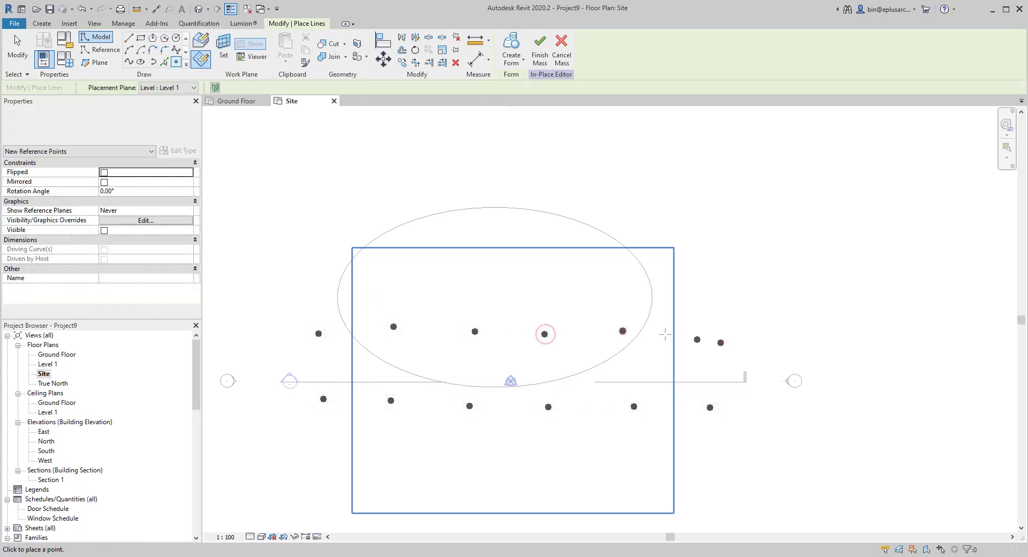
pyautogui.click(460, 281)
pyautogui.click(544, 281)
pyautogui.click(625, 283)
pyautogui.click(710, 288)
pyautogui.click(377, 224)
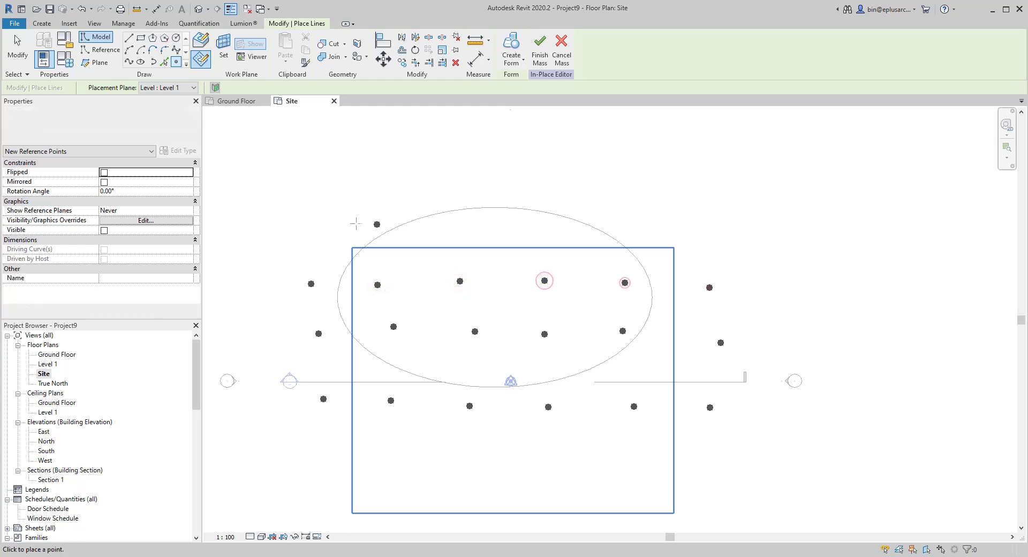
pyautogui.click(383, 212)
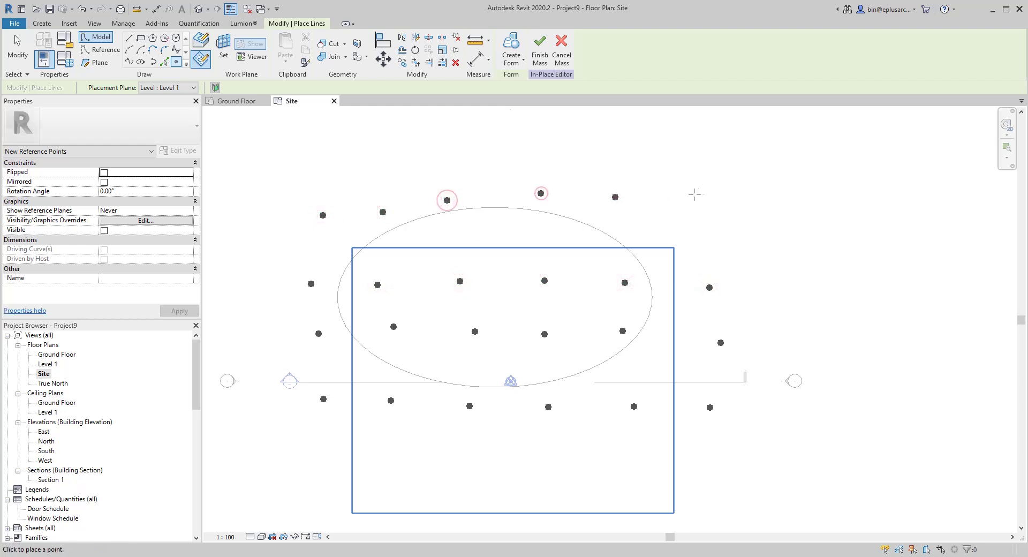
# - Open the default 3D view and set its visual style to Wireframe
pyautogui.click(198, 9)
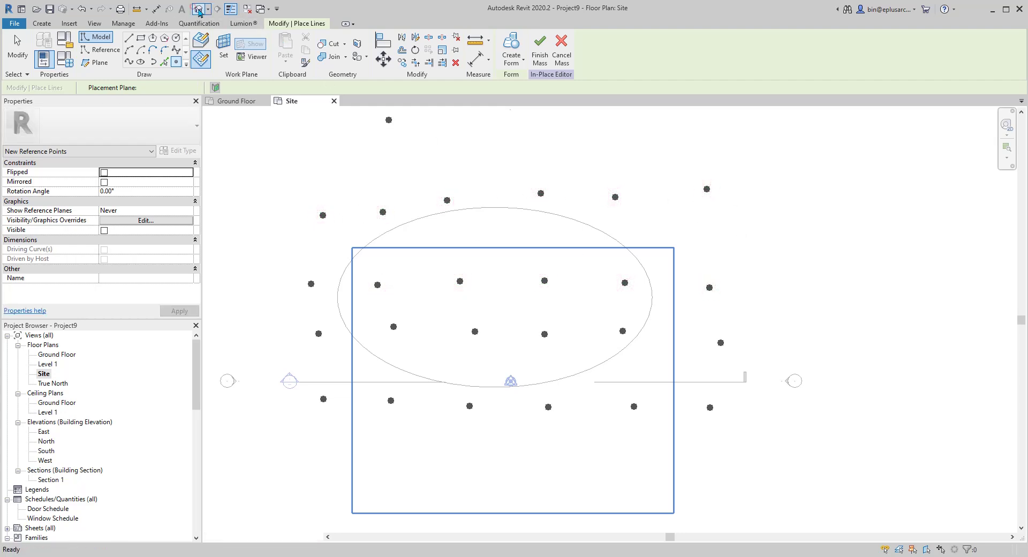
pyautogui.scroll(3, 605, 335)
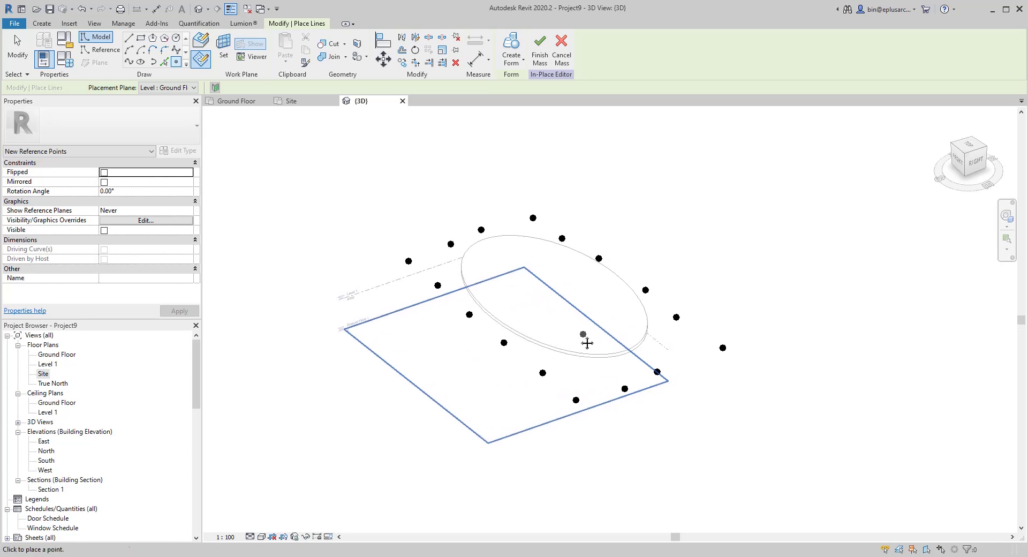
pyautogui.scroll(2, 577, 324)
pyautogui.click(249, 536)
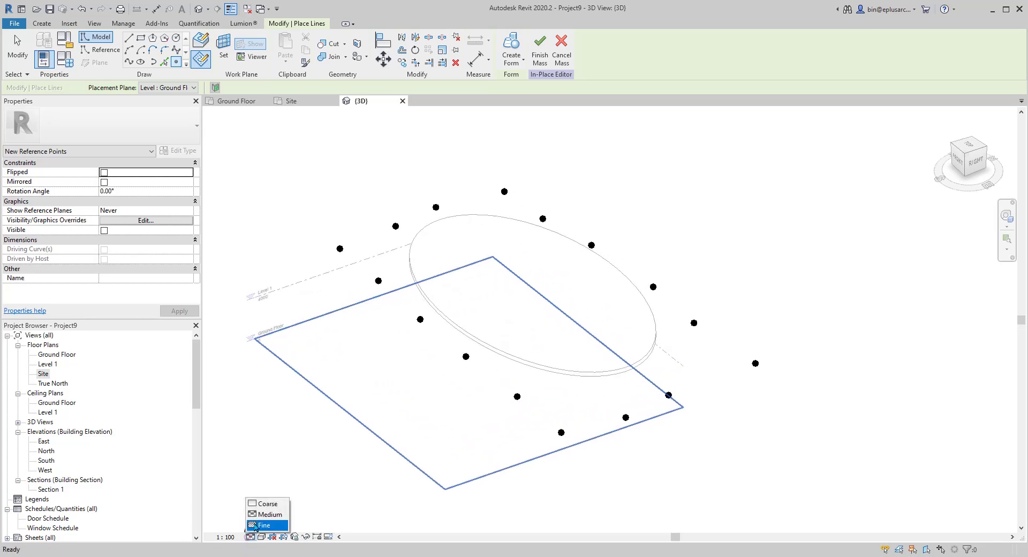
pyautogui.click(262, 537)
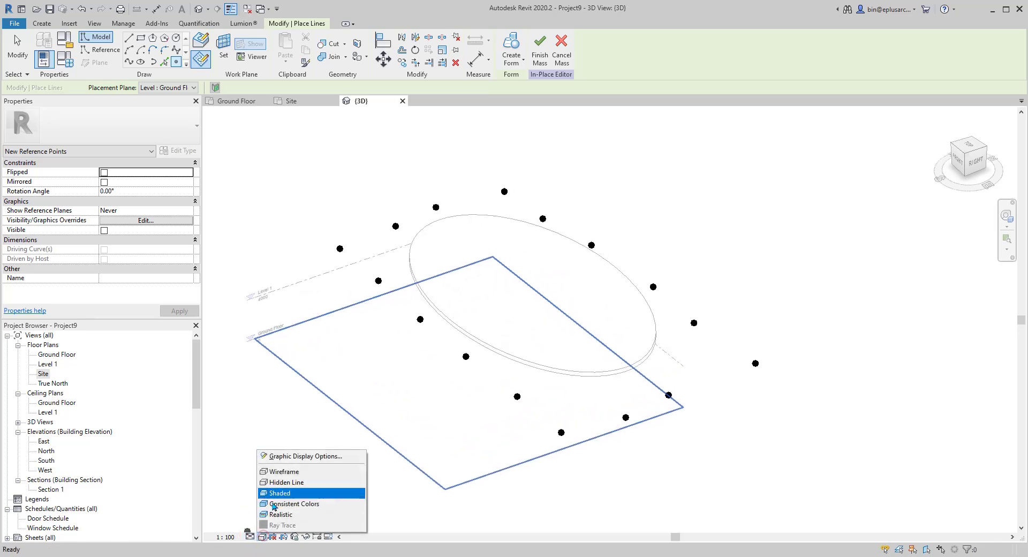
pyautogui.click(298, 474)
# - Raise twelve alternating reference points, every second one in each row, to an offset of 800 mm above Level 1
pyautogui.moveTo(633, 350); pyautogui.dragTo(655, 315, button='middle')
pyautogui.press('Escape')
pyautogui.click(562, 423)
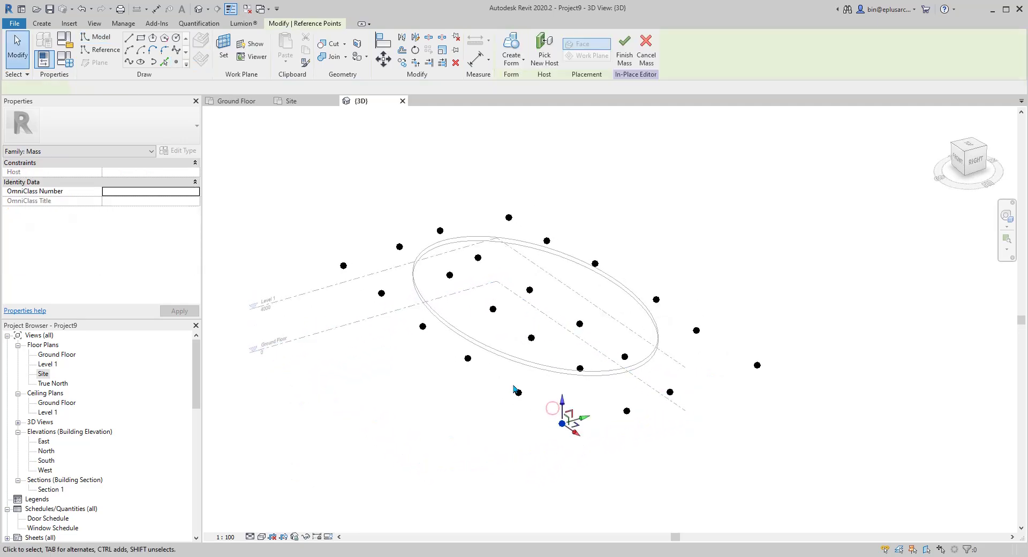
pyautogui.keyDown('ctrl'); pyautogui.click(471, 360); pyautogui.keyUp('ctrl')
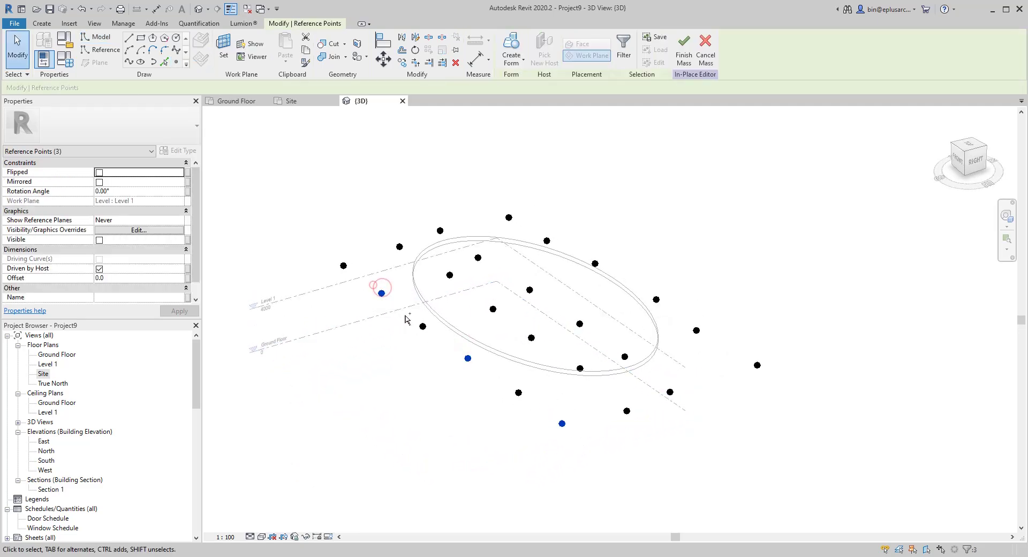
pyautogui.keyDown('ctrl'); pyautogui.moveTo(379, 231); pyautogui.dragTo(412, 258); pyautogui.keyUp('ctrl')
pyautogui.keyDown('ctrl'); pyautogui.moveTo(471, 292); pyautogui.dragTo(509, 323); pyautogui.keyUp('ctrl')
pyautogui.keyDown('ctrl'); pyautogui.moveTo(556, 353); pyautogui.dragTo(598, 392); pyautogui.keyUp('ctrl')
pyautogui.keyDown('ctrl'); pyautogui.moveTo(688, 408); pyautogui.dragTo(654, 378); pyautogui.keyUp('ctrl')
pyautogui.keyDown('ctrl'); pyautogui.moveTo(569, 308); pyautogui.dragTo(602, 340); pyautogui.keyUp('ctrl')
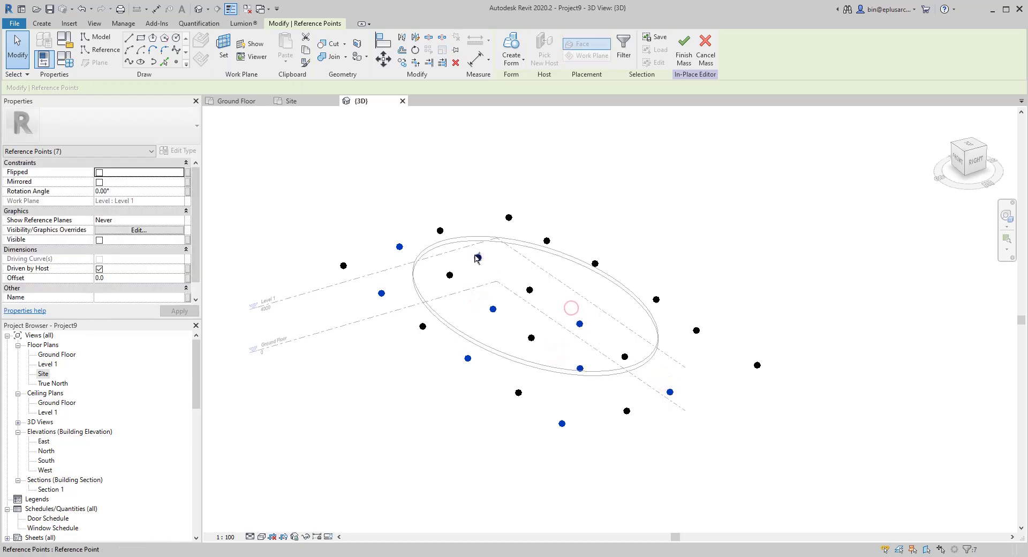
pyautogui.keyDown('ctrl'); pyautogui.moveTo(477, 258); pyautogui.dragTo(465, 242); pyautogui.keyUp('ctrl')
pyautogui.keyDown('ctrl'); pyautogui.moveTo(501, 200); pyautogui.dragTo(524, 232); pyautogui.keyUp('ctrl')
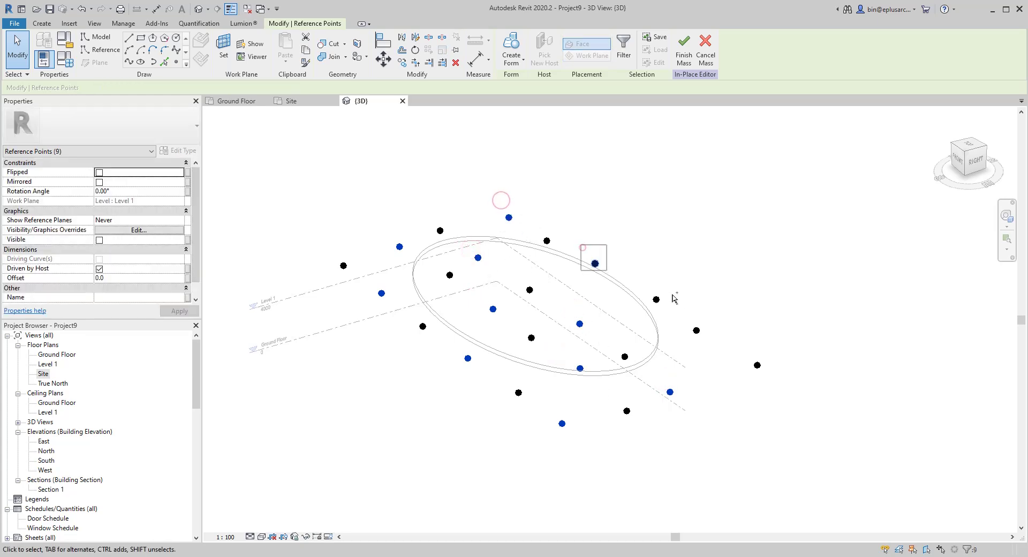
pyautogui.keyDown('ctrl'); pyautogui.moveTo(694, 308); pyautogui.dragTo(720, 340); pyautogui.keyUp('ctrl')
pyautogui.moveTo(749, 361); pyautogui.dragTo(681, 344, button='middle')
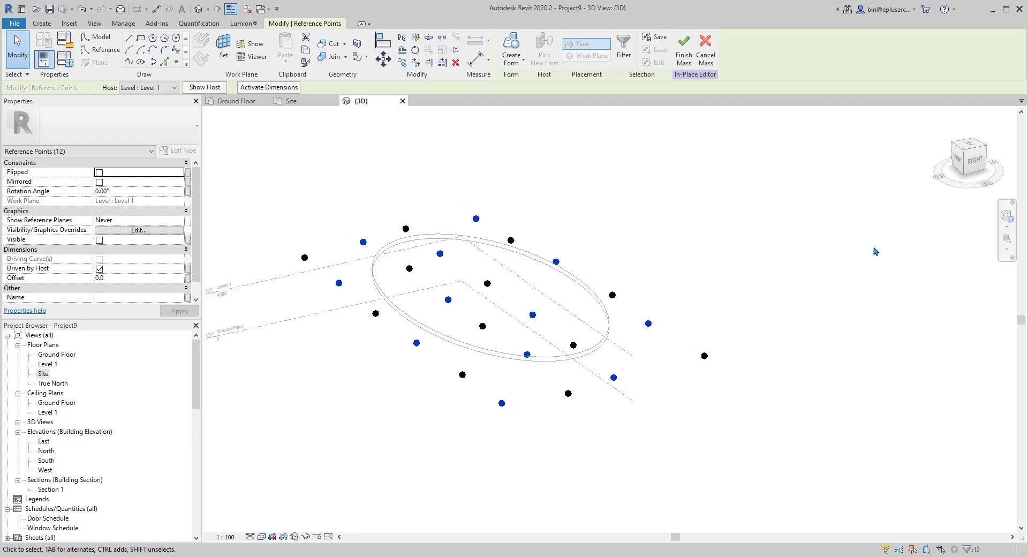
pyautogui.click(976, 164)
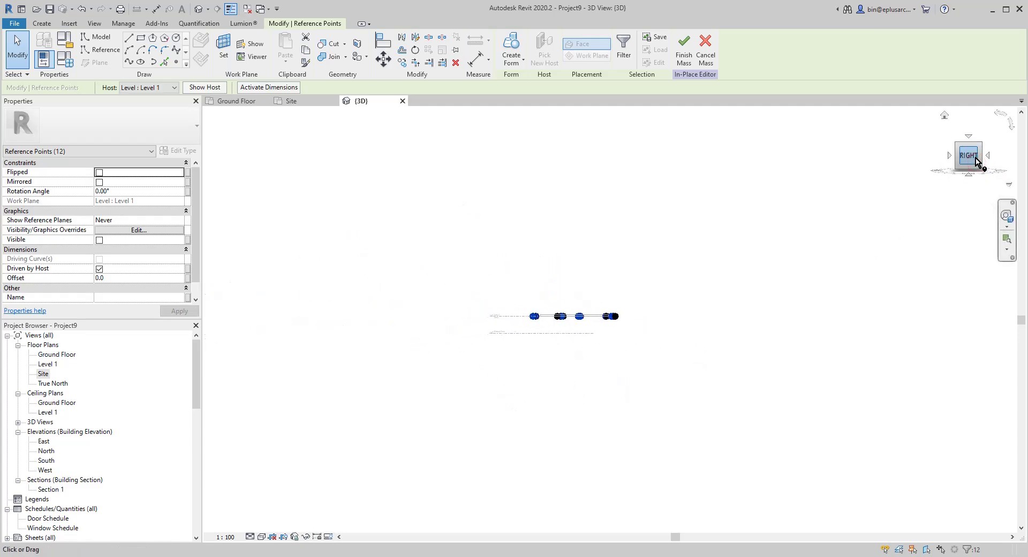
pyautogui.scroll(5, 616, 329)
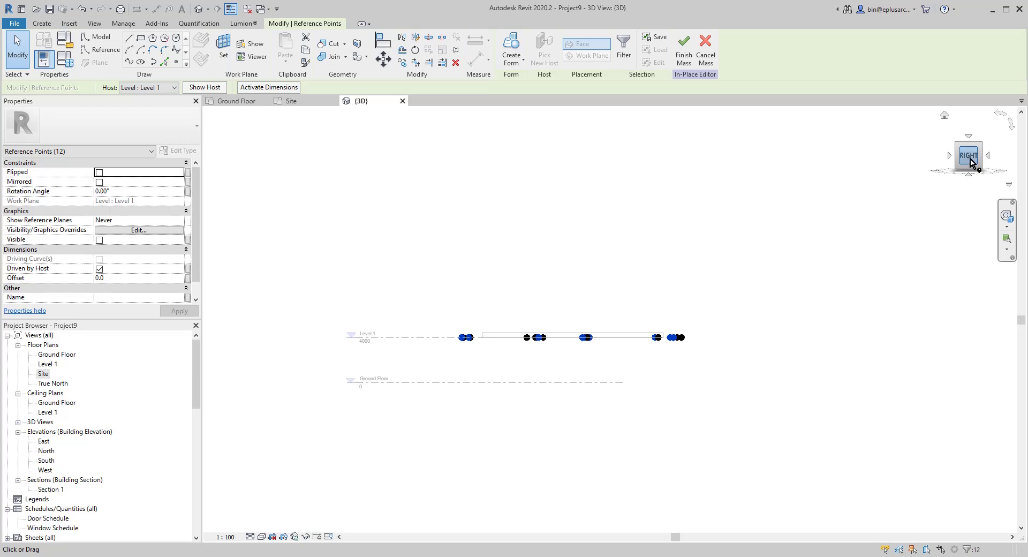
pyautogui.scroll(3, 570, 330)
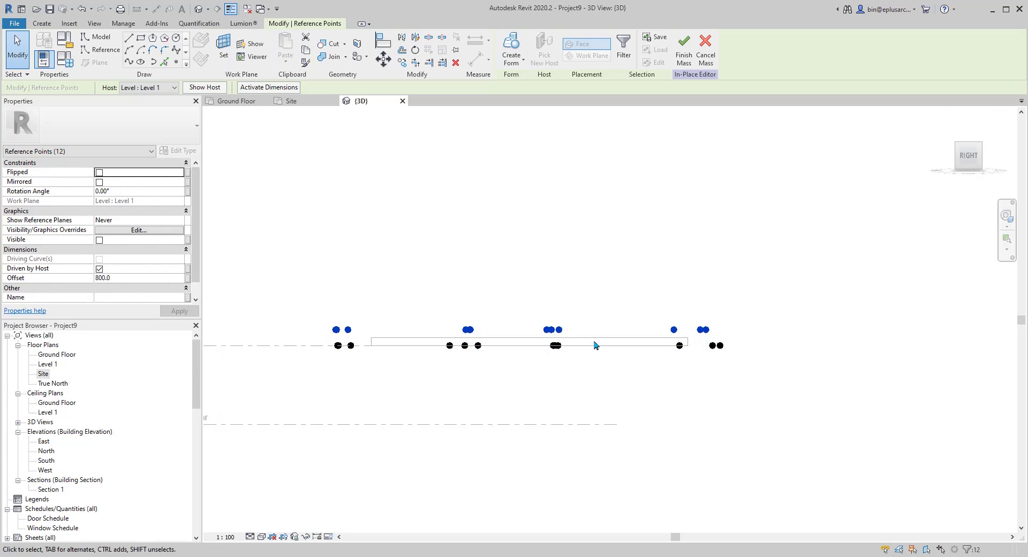
# - Connect the end column of reference points beside the roof with a spline through points
pyautogui.keyDown('shift'); pyautogui.moveTo(594, 345); pyautogui.dragTo(475, 335, button='middle'); pyautogui.keyUp('shift')
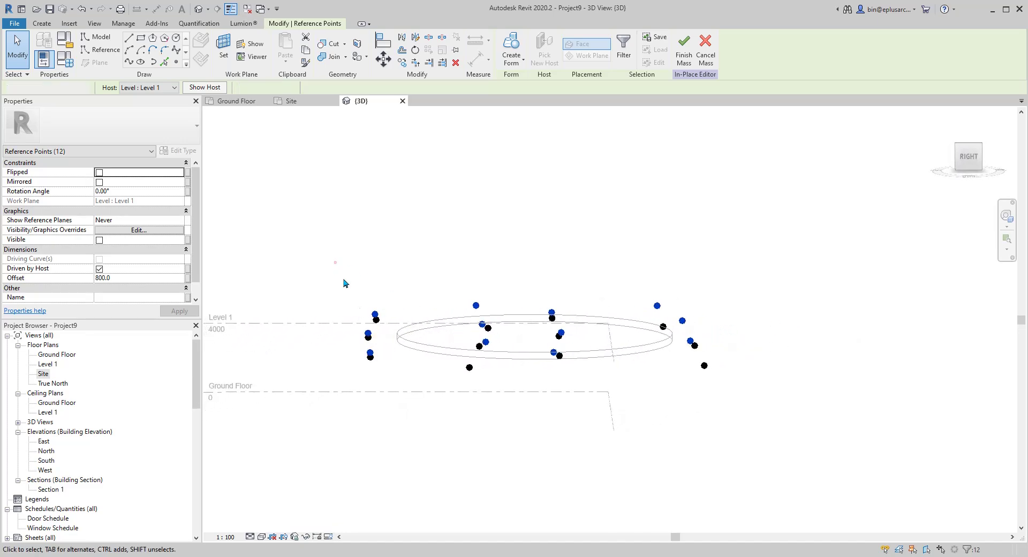
pyautogui.moveTo(335, 262); pyautogui.dragTo(402, 410)
pyautogui.click(127, 60)
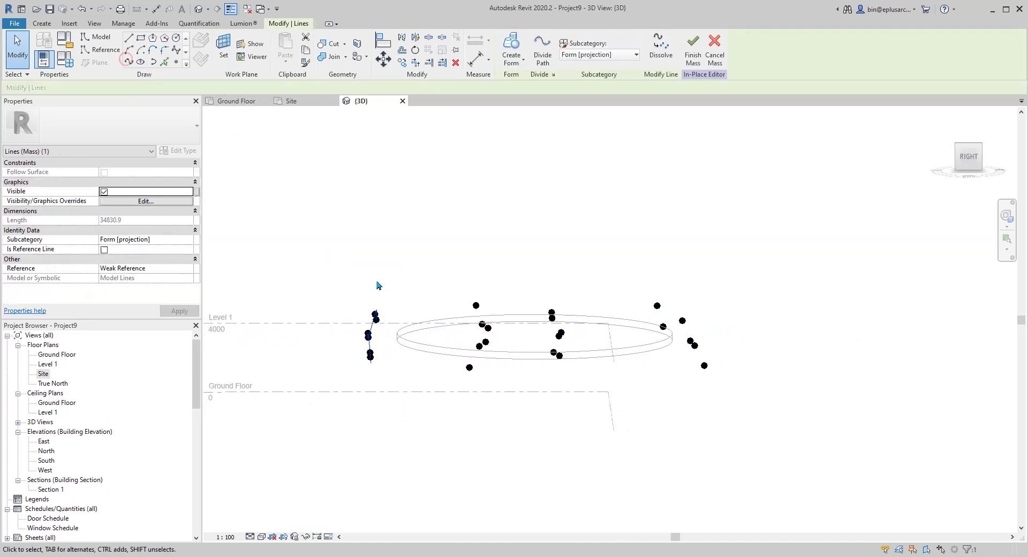
# - Make the end spline a reference line, and connect the second column of points with a spline through points as a reference line
pyautogui.click(104, 250)
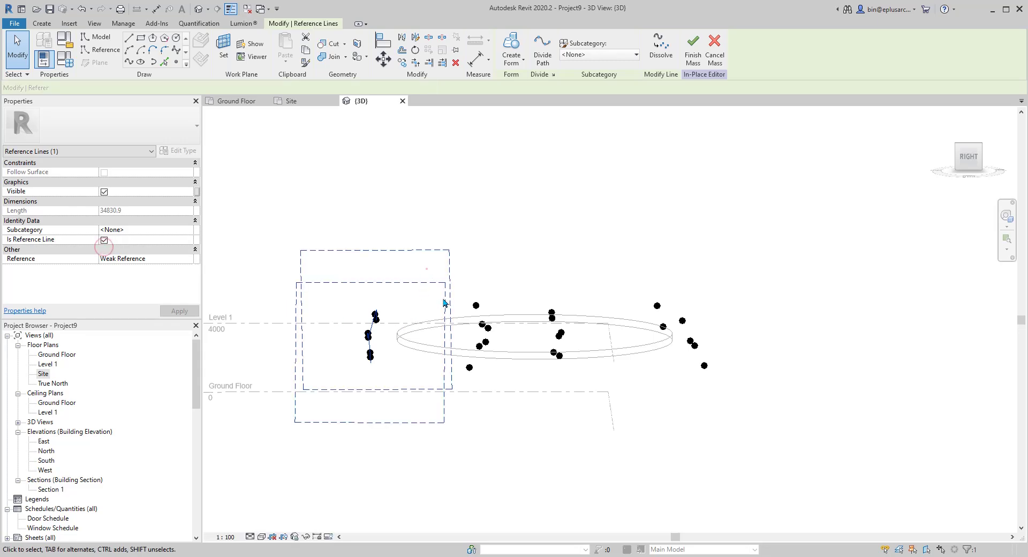
pyautogui.moveTo(419, 260); pyautogui.dragTo(512, 400)
pyautogui.click(128, 61)
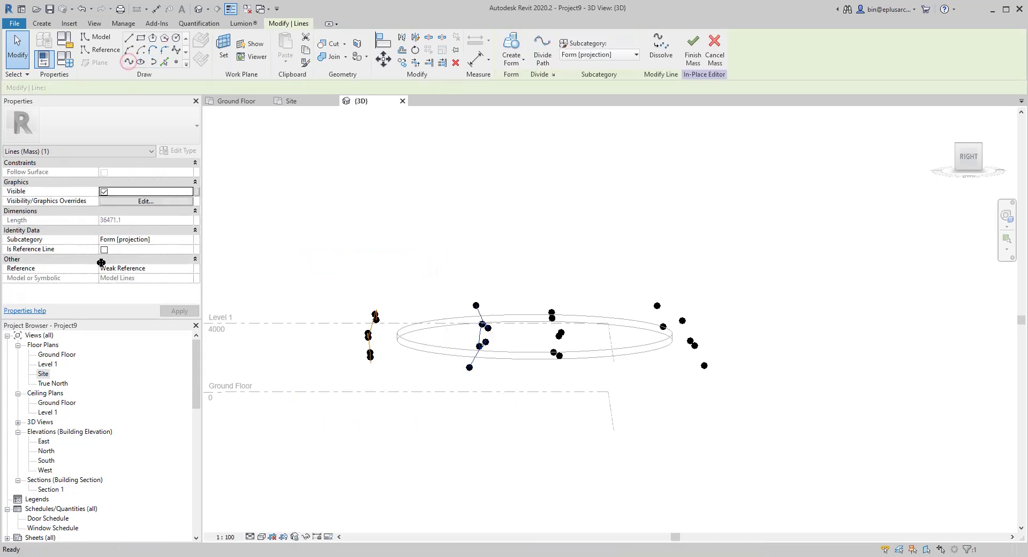
pyautogui.click(104, 250)
# - Connect the third and fourth columns of reference points with splines through points and make both reference lines
pyautogui.moveTo(513, 270); pyautogui.dragTo(461, 266, button='middle')
pyautogui.moveTo(468, 261); pyautogui.dragTo(539, 374)
pyautogui.click(129, 62)
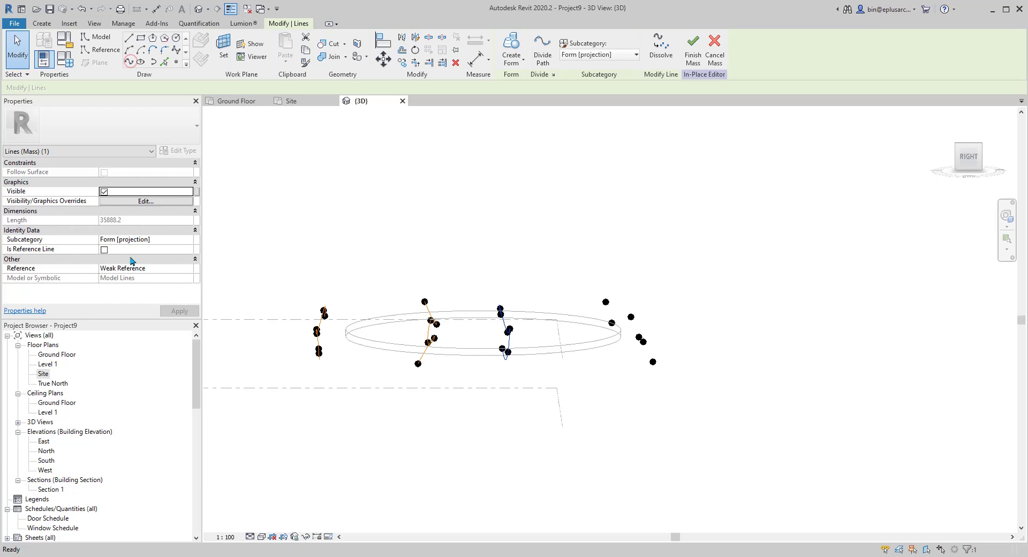
pyautogui.click(105, 249)
pyautogui.moveTo(577, 251); pyautogui.dragTo(694, 405)
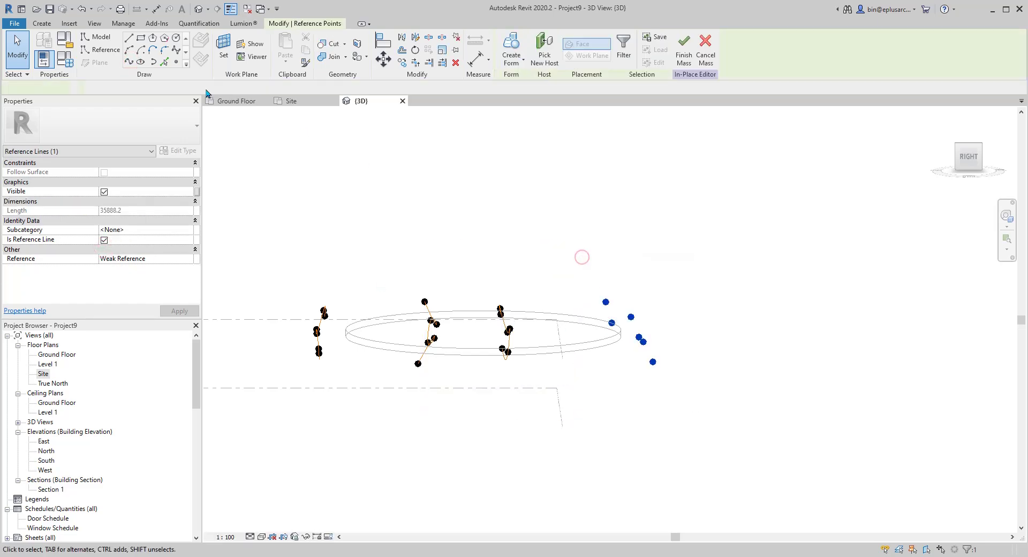
pyautogui.click(129, 62)
pyautogui.click(105, 250)
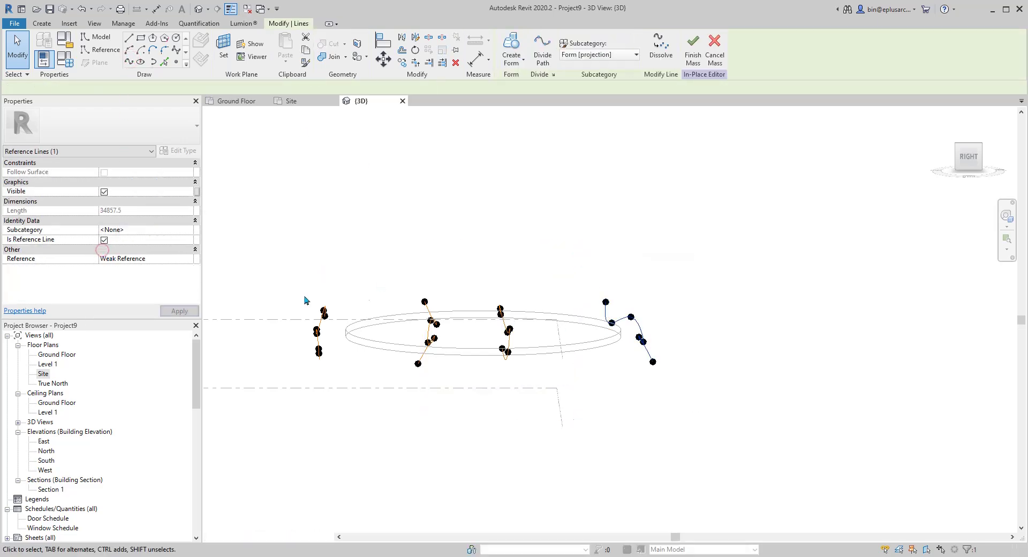
# - Select all four spline reference lines and create a form surface across them
pyautogui.keyDown('shift'); pyautogui.moveTo(305, 298); pyautogui.dragTo(512, 303, button='middle'); pyautogui.keyUp('shift')
pyautogui.click(513, 303)
pyautogui.keyDown('shift'); pyautogui.moveTo(615, 328); pyautogui.dragTo(787, 378, button='middle'); pyautogui.keyUp('shift')
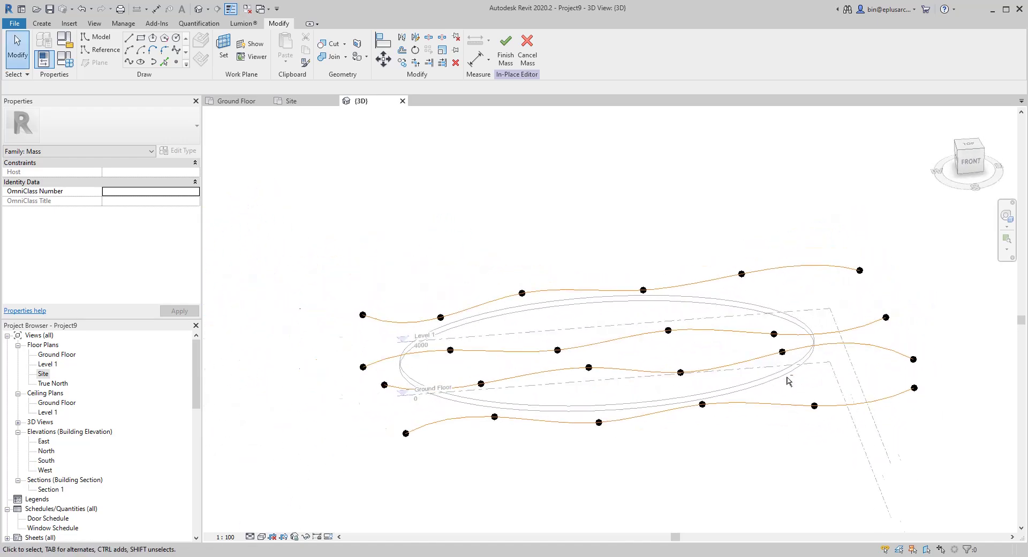
pyautogui.click(857, 348)
pyautogui.keyDown('ctrl'); pyautogui.click(857, 347); pyautogui.keyUp('ctrl')
pyautogui.keyDown('ctrl'); pyautogui.click(856, 406); pyautogui.keyUp('ctrl')
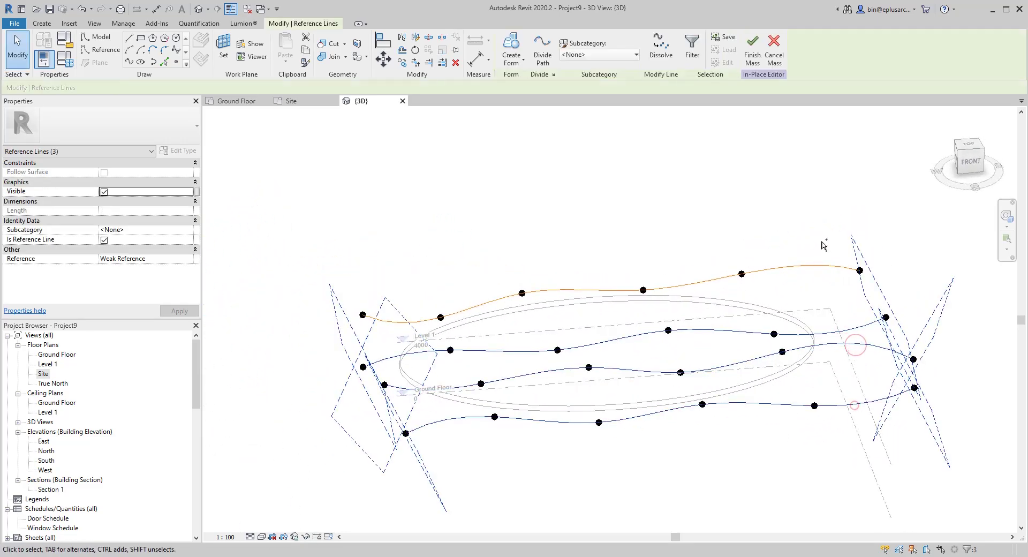
pyautogui.keyDown('ctrl'); pyautogui.click(822, 267); pyautogui.keyUp('ctrl')
pyautogui.moveTo(733, 217); pyautogui.dragTo(559, 401, button='middle')
pyautogui.click(511, 55)
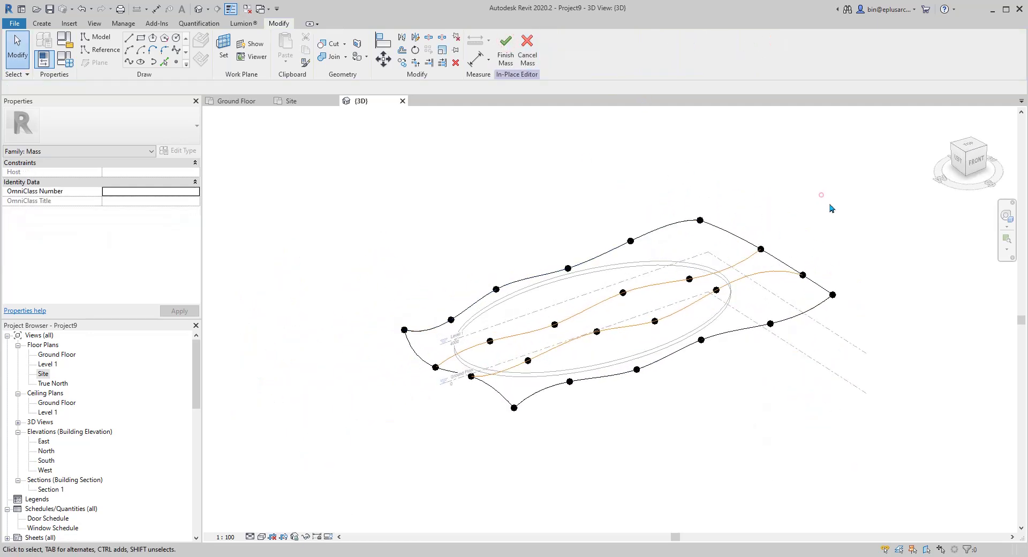
# - Set the 3D view's visual style to Shaded and examine the wavy surface against the elliptical roof from several angles
pyautogui.click(261, 536)
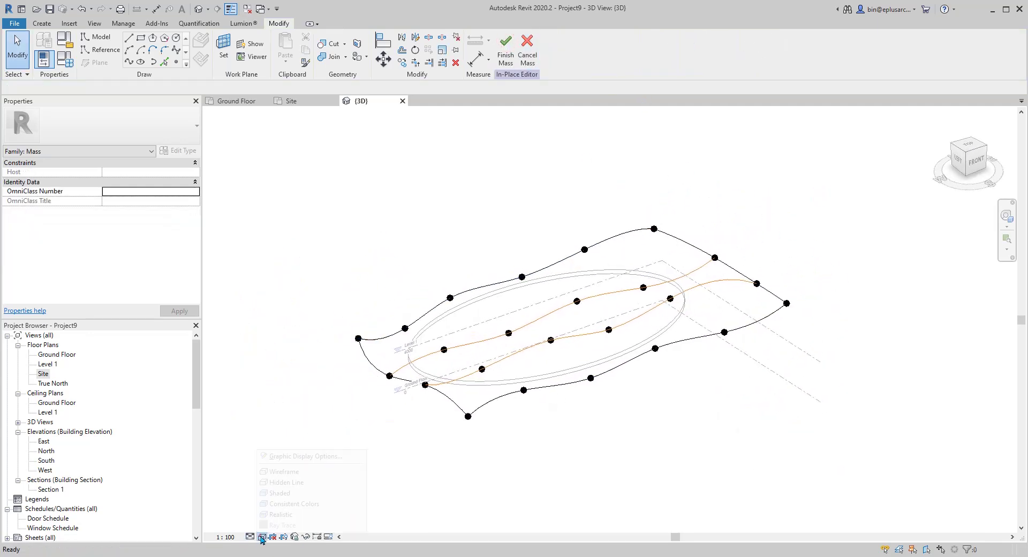
pyautogui.click(280, 493)
pyautogui.keyDown('shift'); pyautogui.moveTo(703, 382); pyautogui.dragTo(655, 304, button='middle'); pyautogui.keyUp('shift')
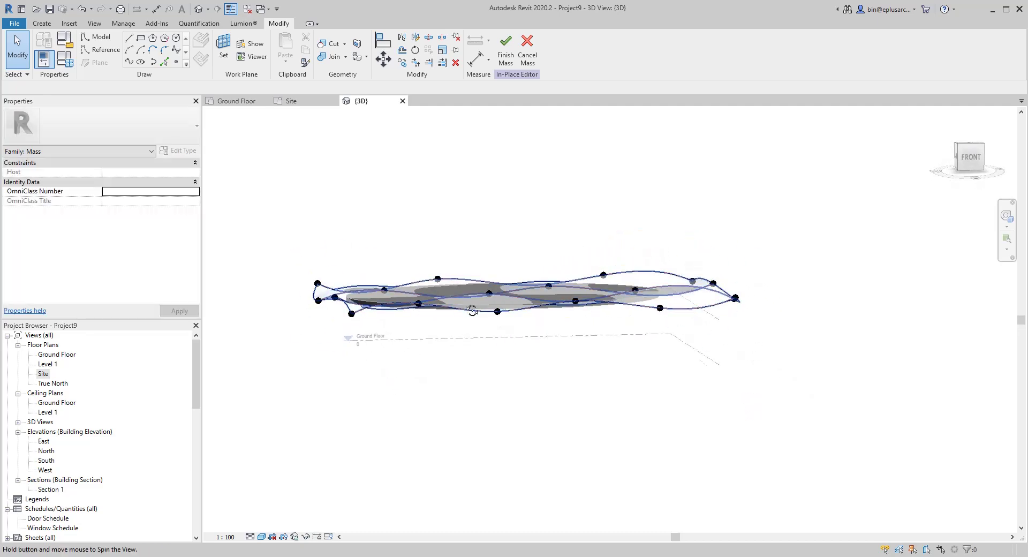
pyautogui.keyDown('shift'); pyautogui.moveTo(471, 311); pyautogui.dragTo(627, 371, button='middle'); pyautogui.keyUp('shift')
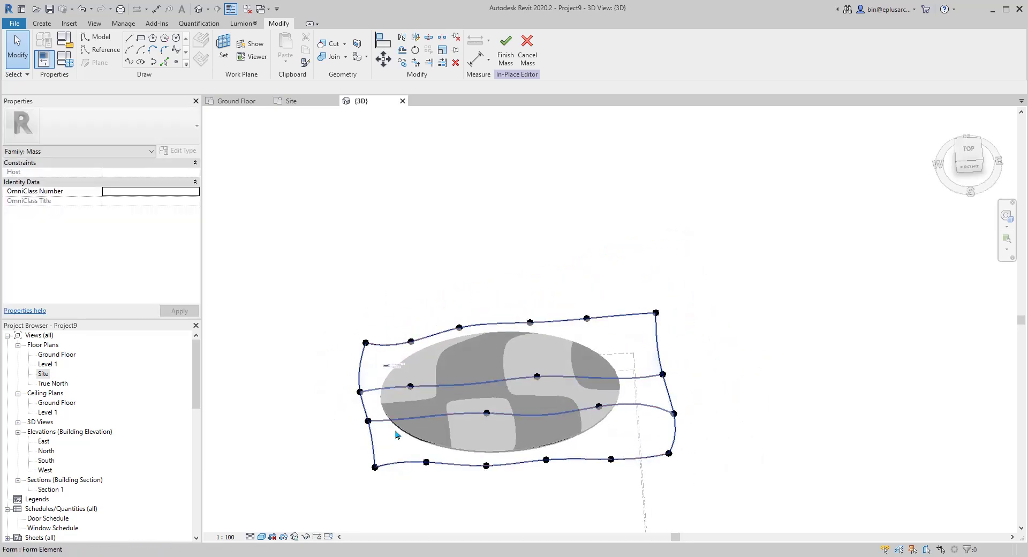
pyautogui.moveTo(314, 386); pyautogui.dragTo(345, 358, button='middle')
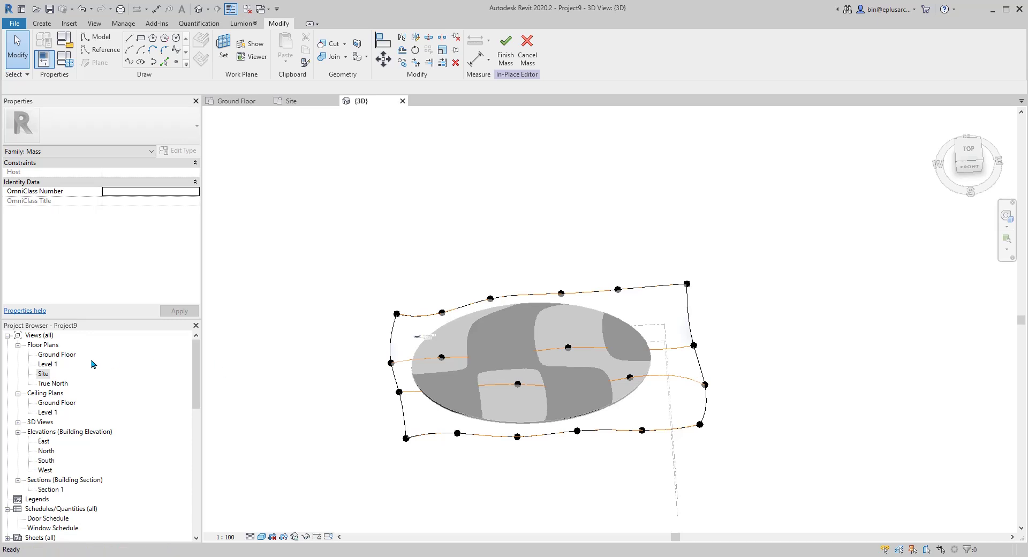
# - Open the Site floor plan and start straight reference lines on Level 1 with 3D Snapping off and Chain on
pyautogui.doubleClick(43, 373)
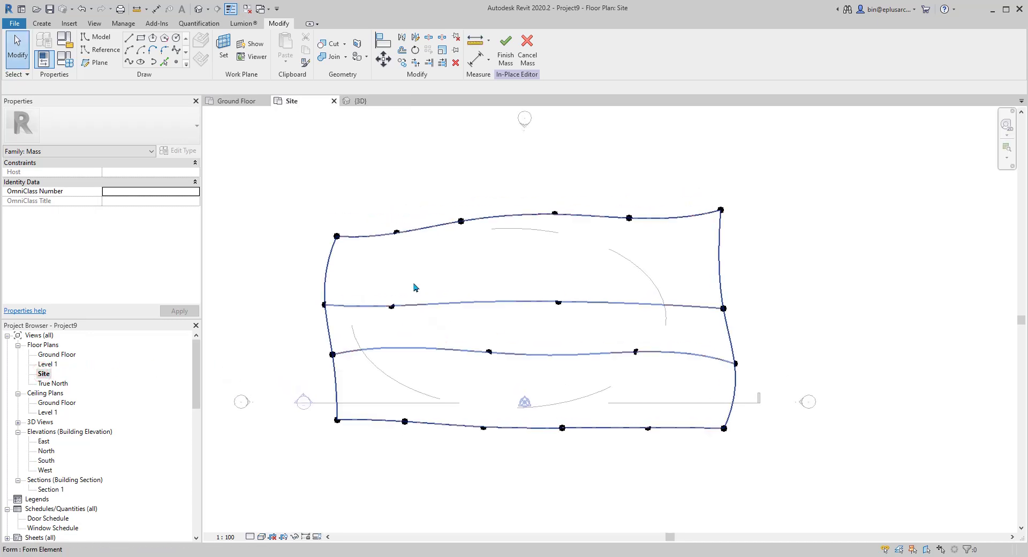
pyautogui.moveTo(359, 322); pyautogui.dragTo(372, 324, button='middle')
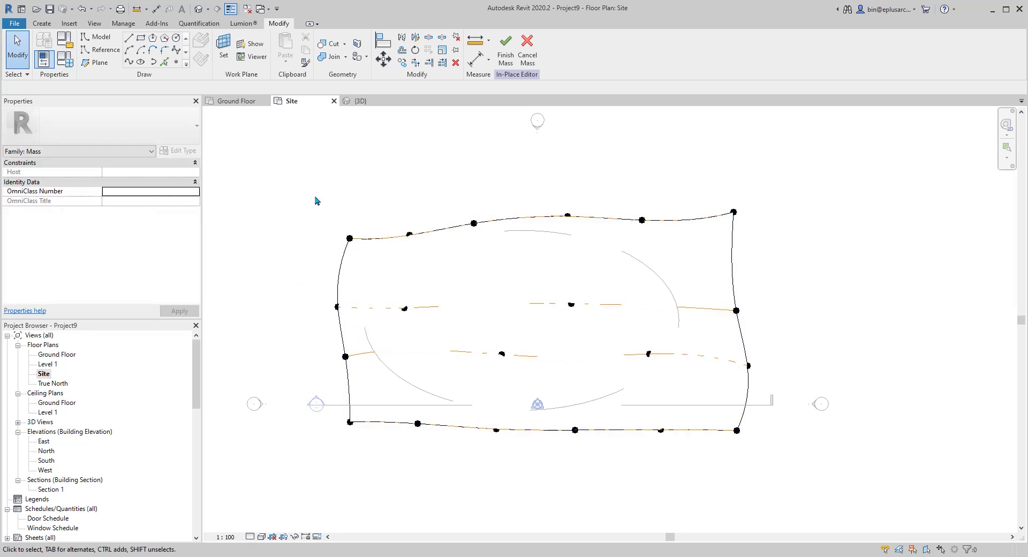
pyautogui.moveTo(420, 192); pyautogui.dragTo(438, 192, button='middle')
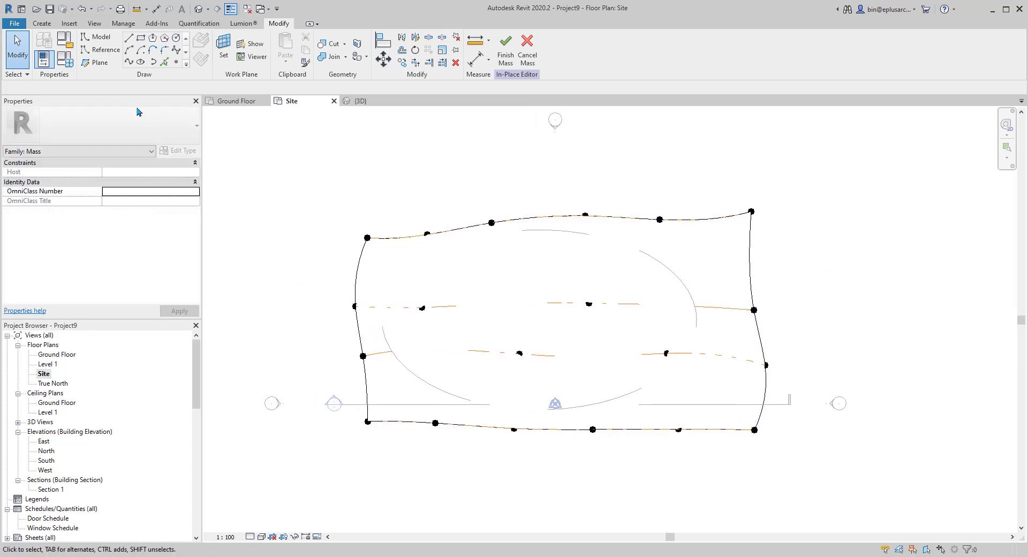
pyautogui.click(103, 51)
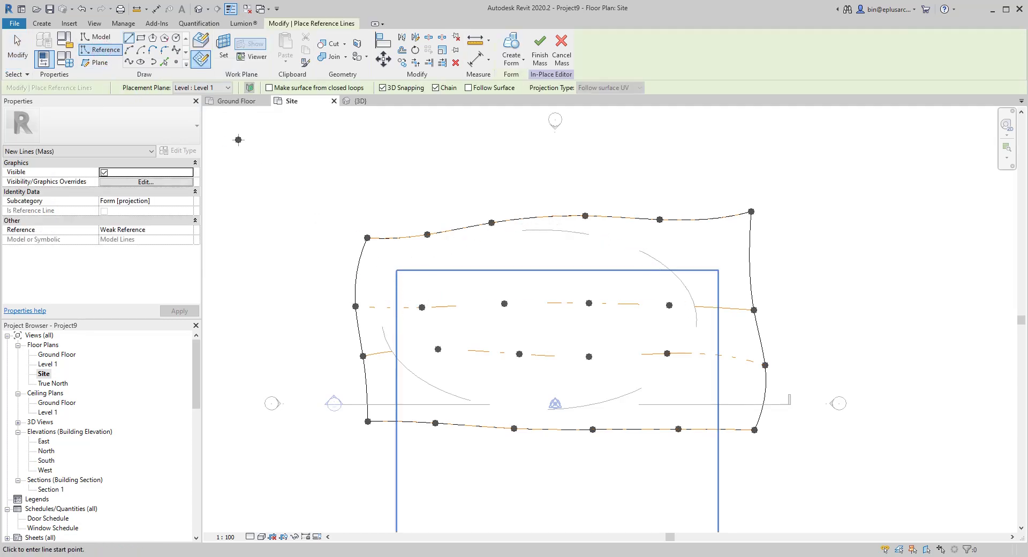
pyautogui.click(164, 62)
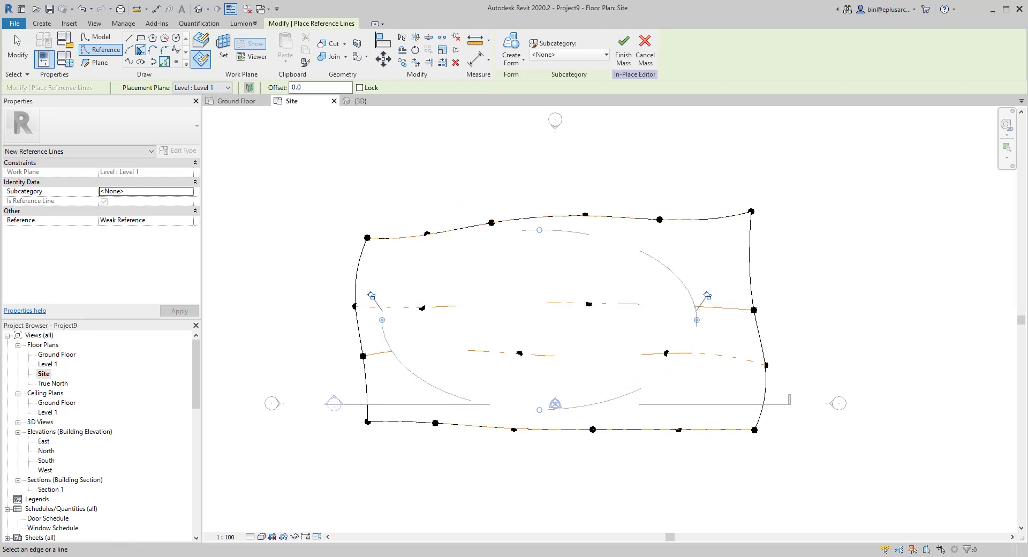
pyautogui.click(128, 40)
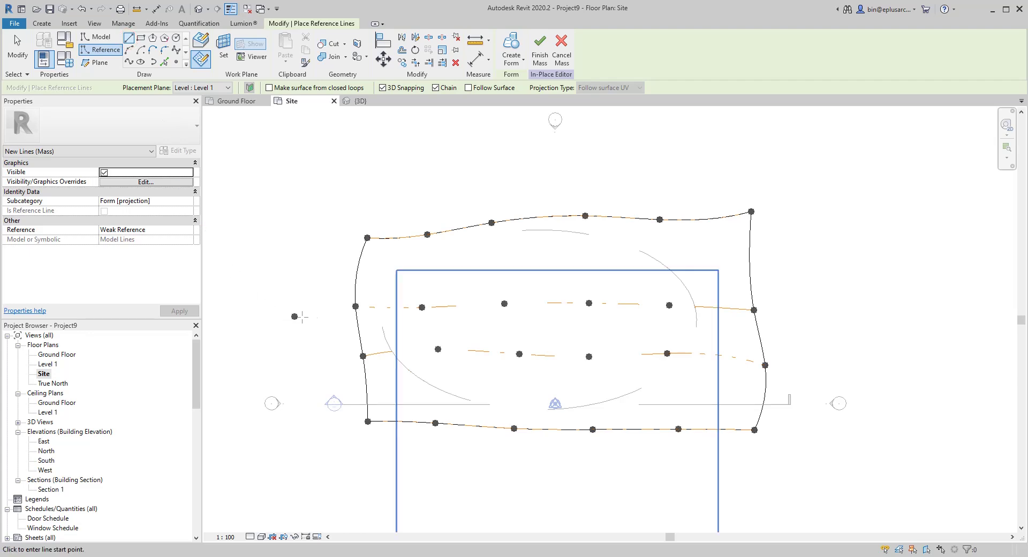
pyautogui.scroll(1, 383, 315)
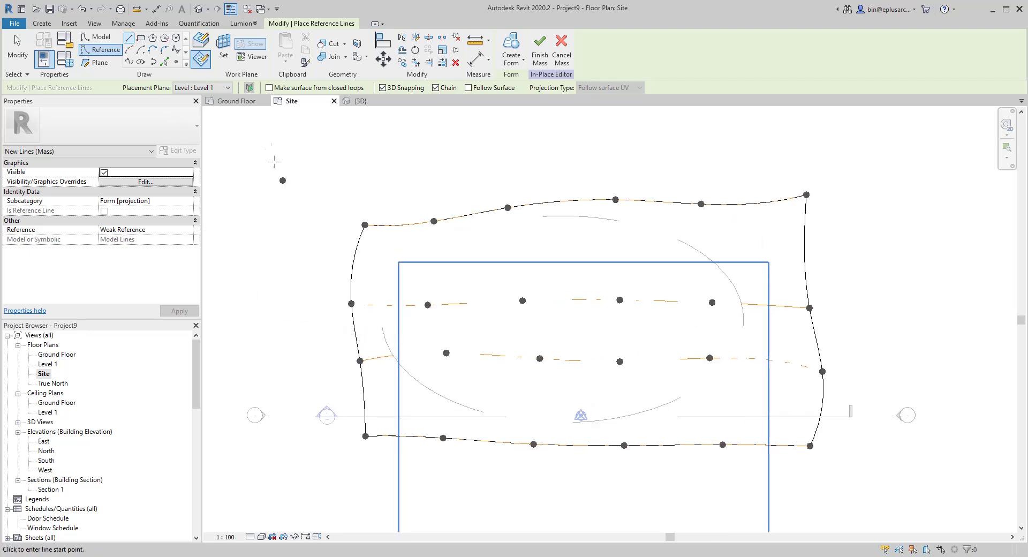
pyautogui.click(384, 88)
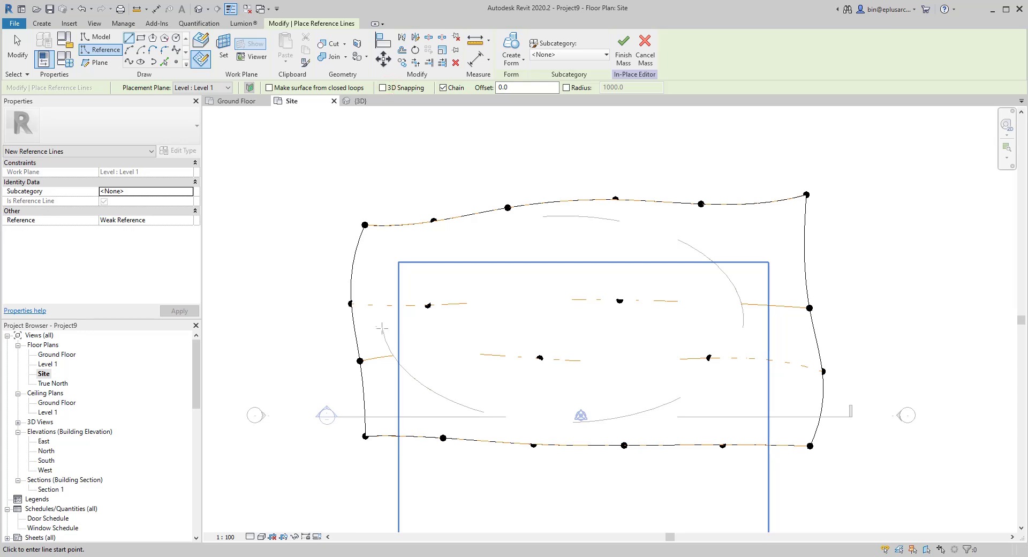
# - Set the Site plan's visual style to Wireframe for drawing around the elliptical roof
pyautogui.moveTo(501, 327); pyautogui.dragTo(372, 315, button='middle')
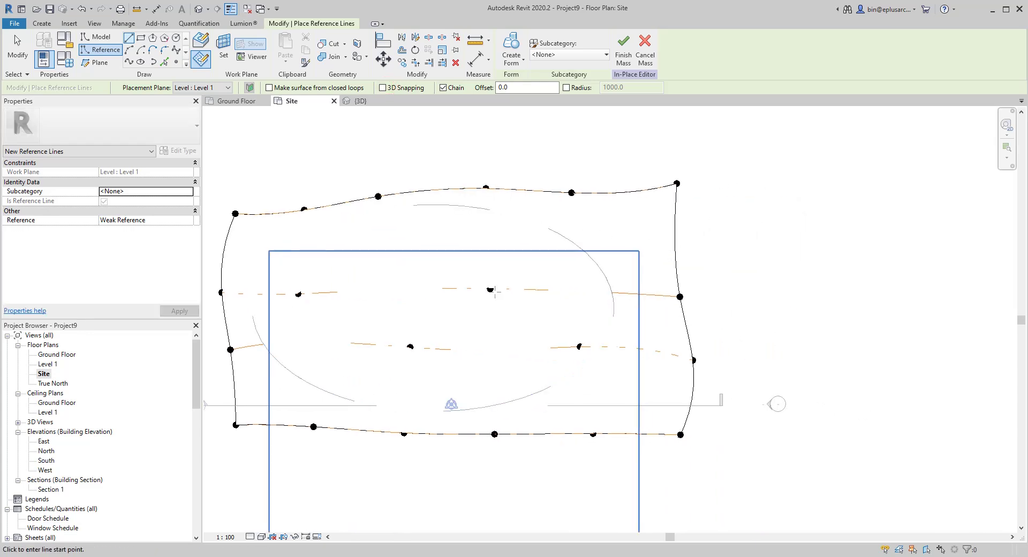
pyautogui.moveTo(488, 290); pyautogui.dragTo(511, 291, button='middle')
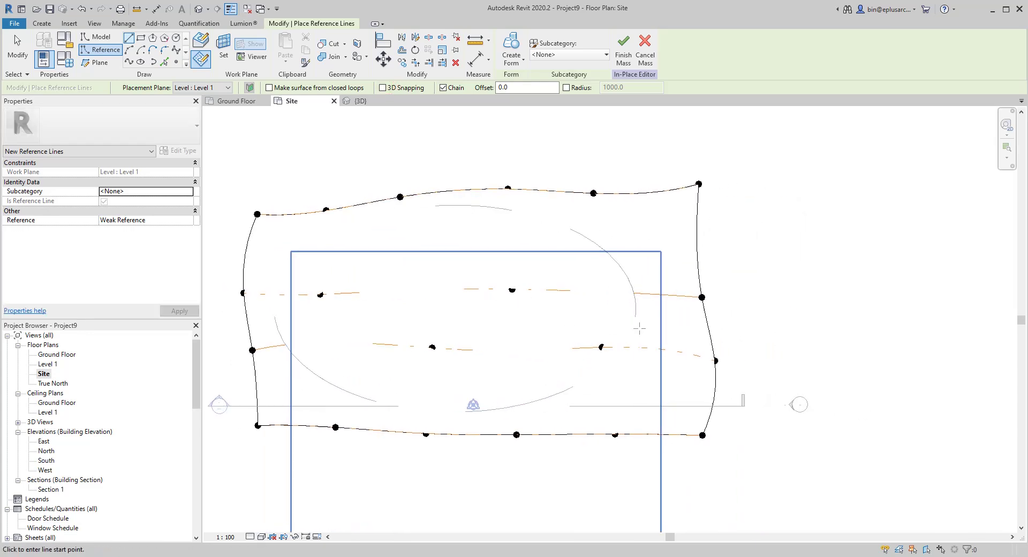
pyautogui.click(261, 536)
pyautogui.click(287, 472)
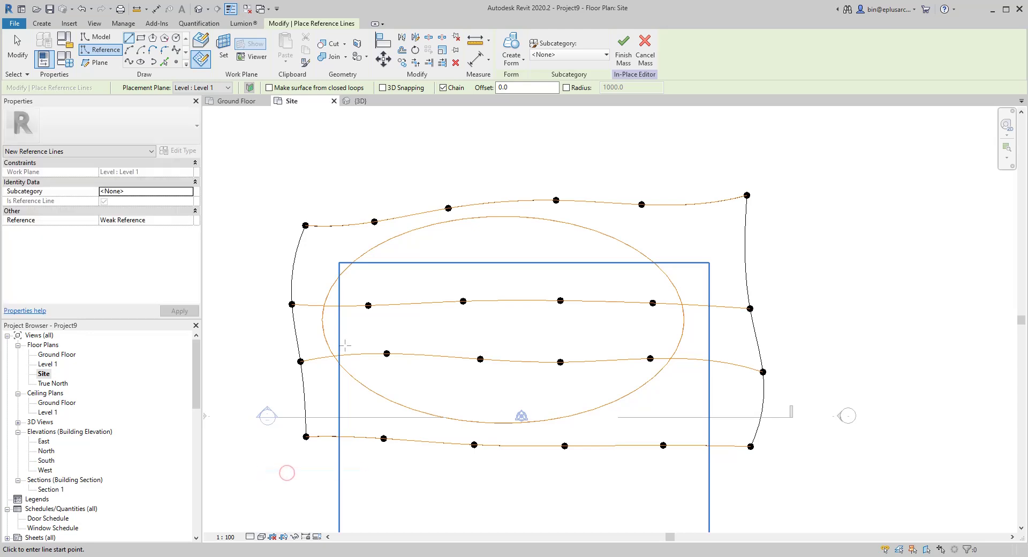
pyautogui.moveTo(395, 319); pyautogui.dragTo(435, 312, button='middle')
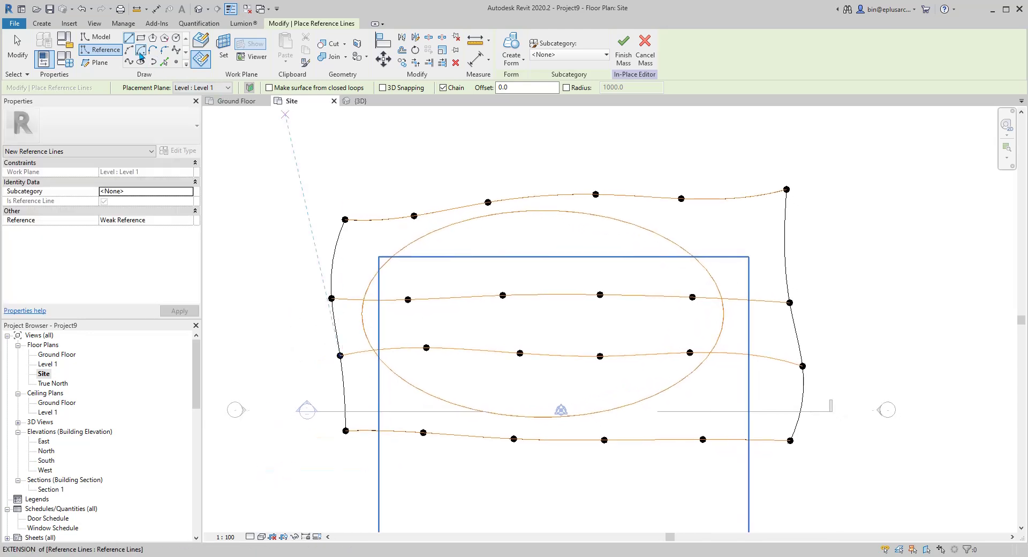
# - Draw chained reference lines from the ellipse's left end around the upper half, about 41000 mm across, to its right end
pyautogui.click(362, 314)
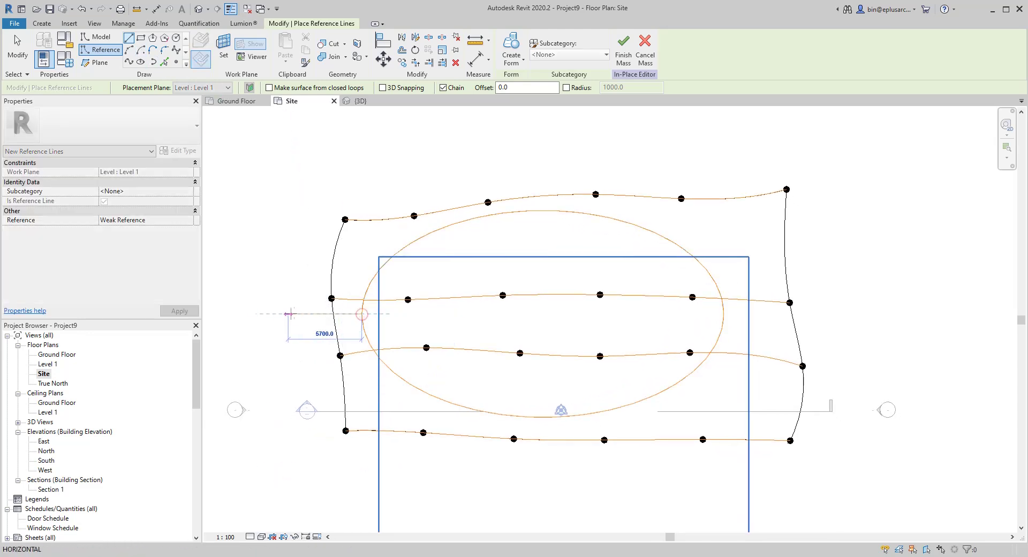
pyautogui.click(298, 313)
pyautogui.click(311, 169)
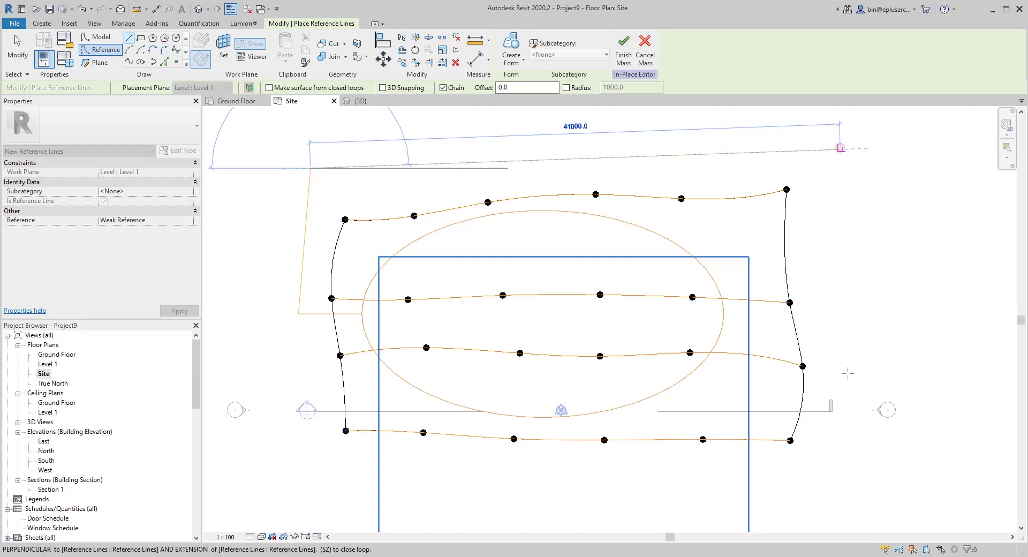
pyautogui.click(841, 149)
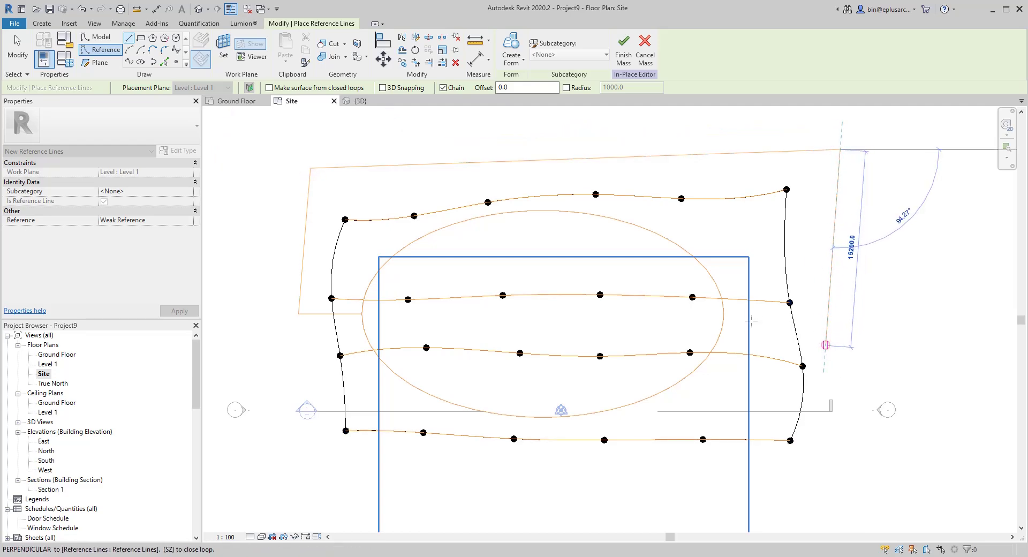
pyautogui.click(825, 345)
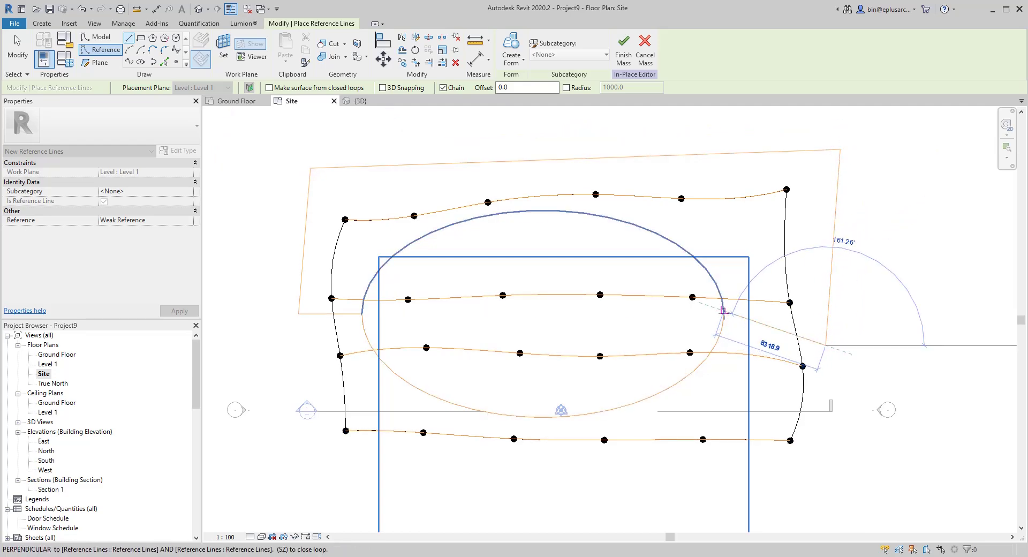
pyautogui.scroll(3, 723, 311)
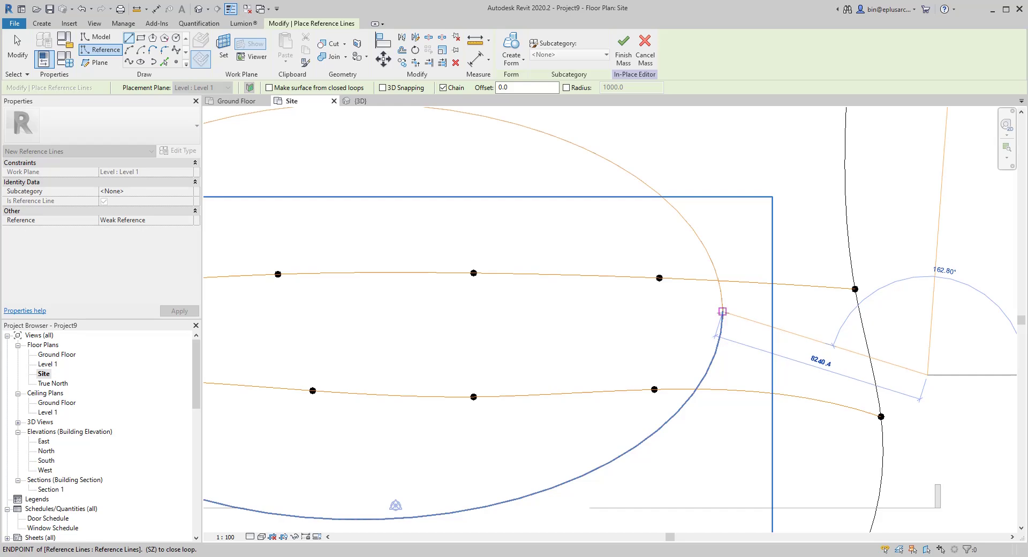
pyautogui.click(723, 311)
# - Draw chained reference lines from the right outer corner around the lower half, about 41200 mm across, to the left outer corner
pyautogui.scroll(-3, 773, 221)
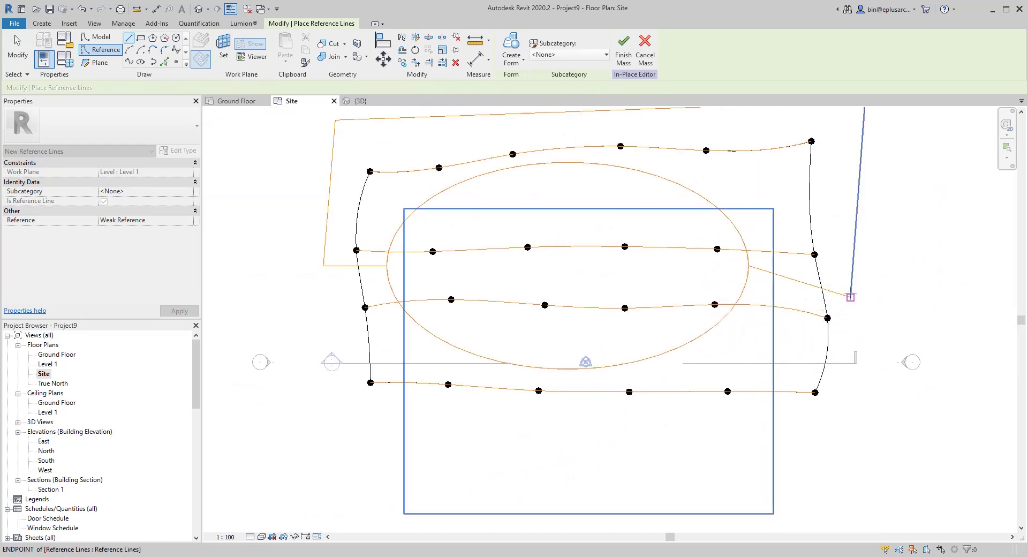
pyautogui.click(850, 298)
pyautogui.click(851, 427)
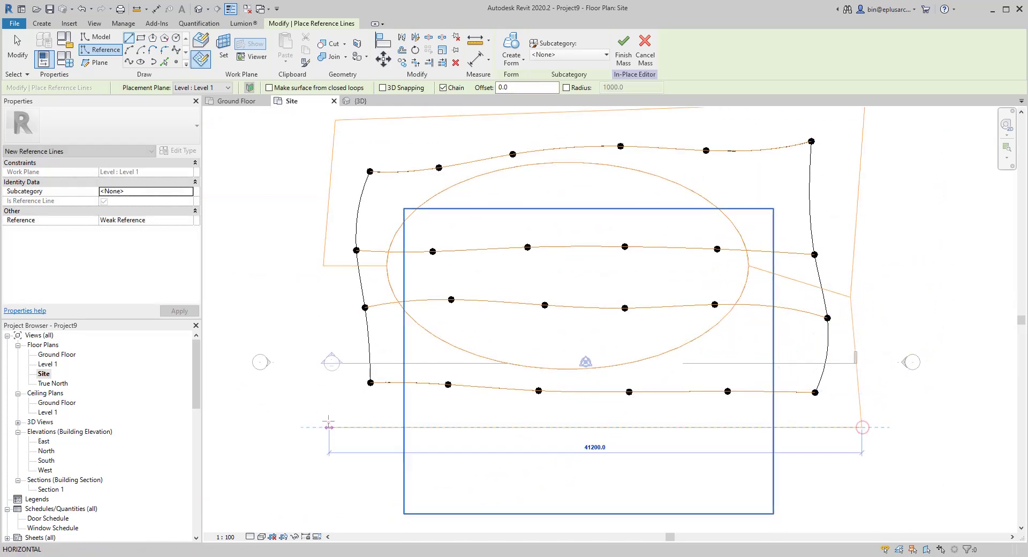
pyautogui.click(328, 277)
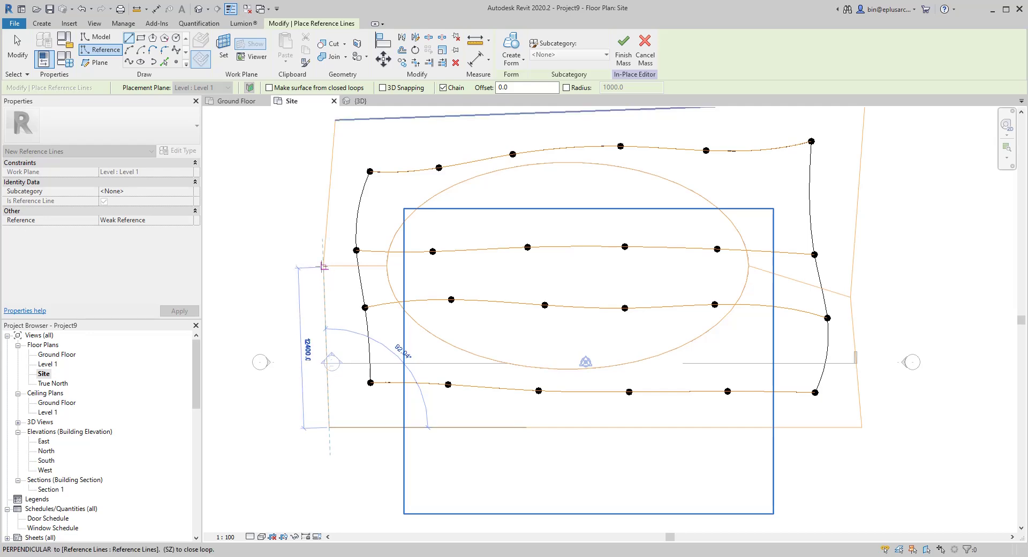
pyautogui.scroll(2, 324, 267)
pyautogui.scroll(2, 332, 271)
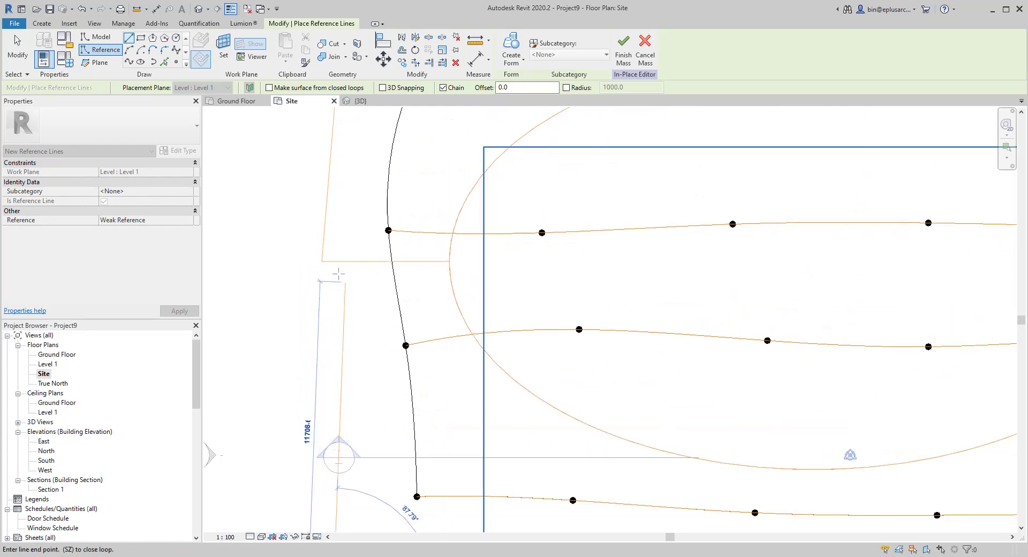
pyautogui.click(321, 260)
pyautogui.press('Escape')
pyautogui.press('Escape')
# - Return to the default 3D view showing the mass surface and the surrounding reference lines
pyautogui.scroll(-2, 455, 284)
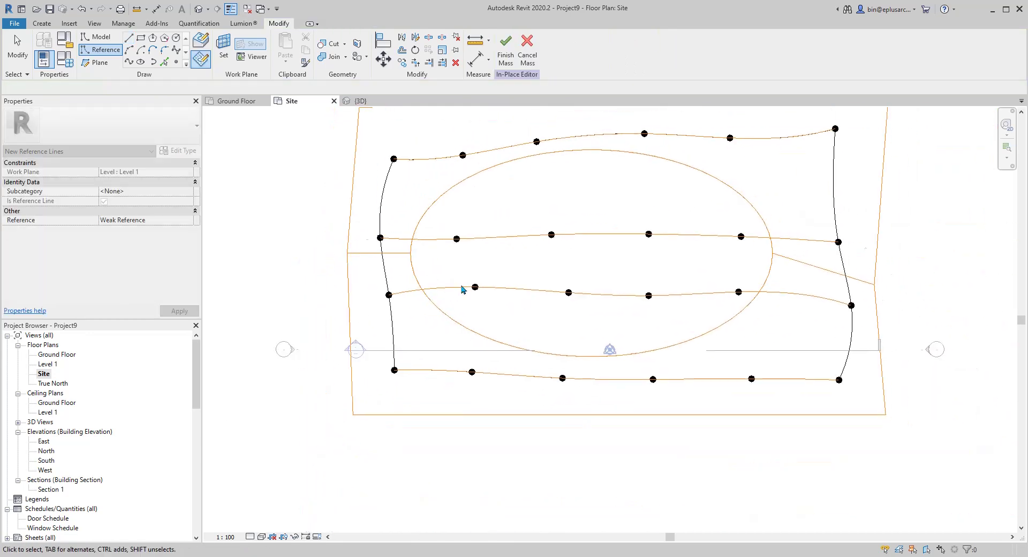
pyautogui.moveTo(535, 257); pyautogui.dragTo(438, 422, button='middle')
pyautogui.scroll(-1, 458, 272)
pyautogui.click(376, 104)
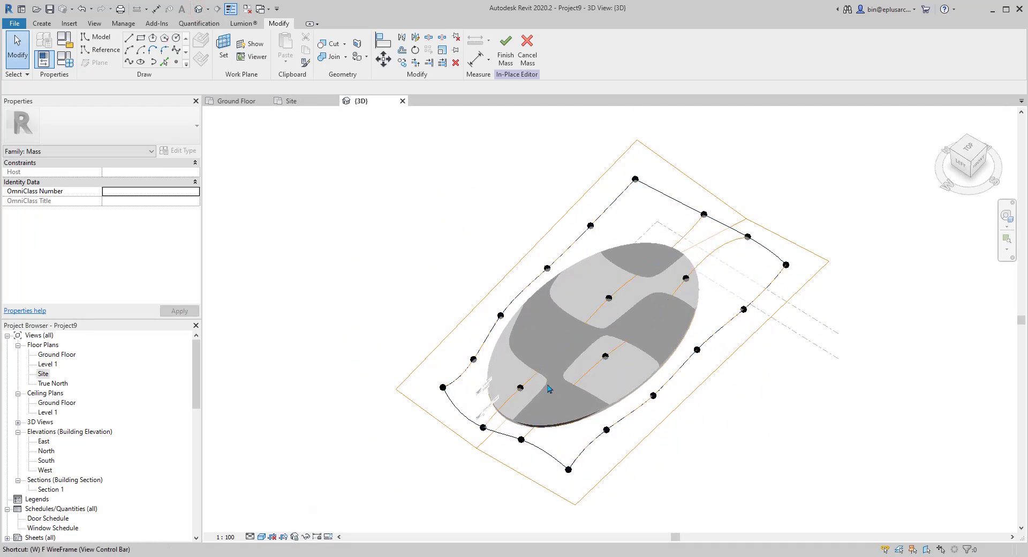
# - Switch the 3D view to Wireframe and temporarily isolate the reference lines category
pyautogui.moveTo(585, 377)
pyautogui.keyDown('shift'); pyautogui.mouseDown(button='middle')
pyautogui.moveTo(658, 333)
pyautogui.moveTo(585, 368)
pyautogui.mouseUp(button='middle'); pyautogui.keyUp('shift')
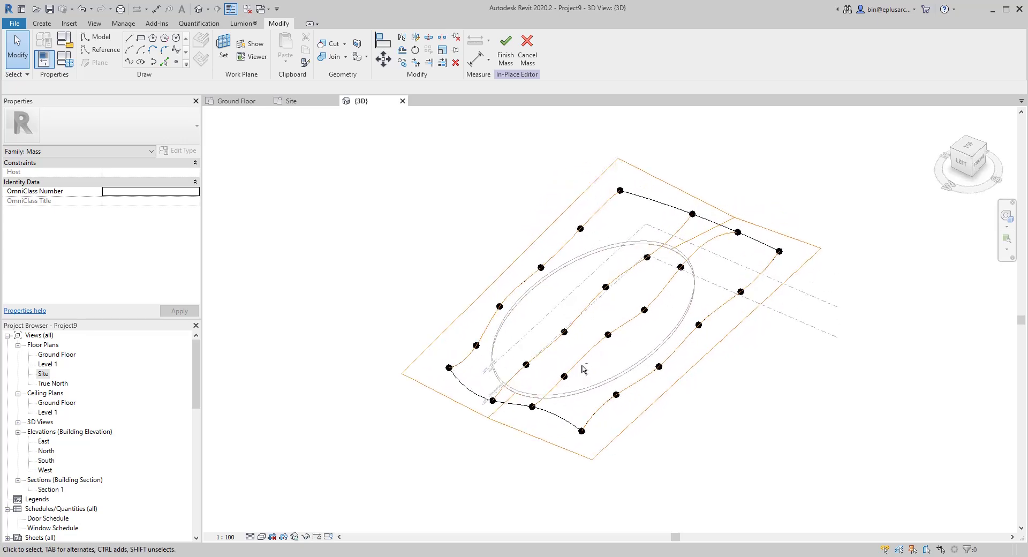
pyautogui.scroll(5, 522, 401)
pyautogui.moveTo(569, 392); pyautogui.dragTo(520, 396, button='middle')
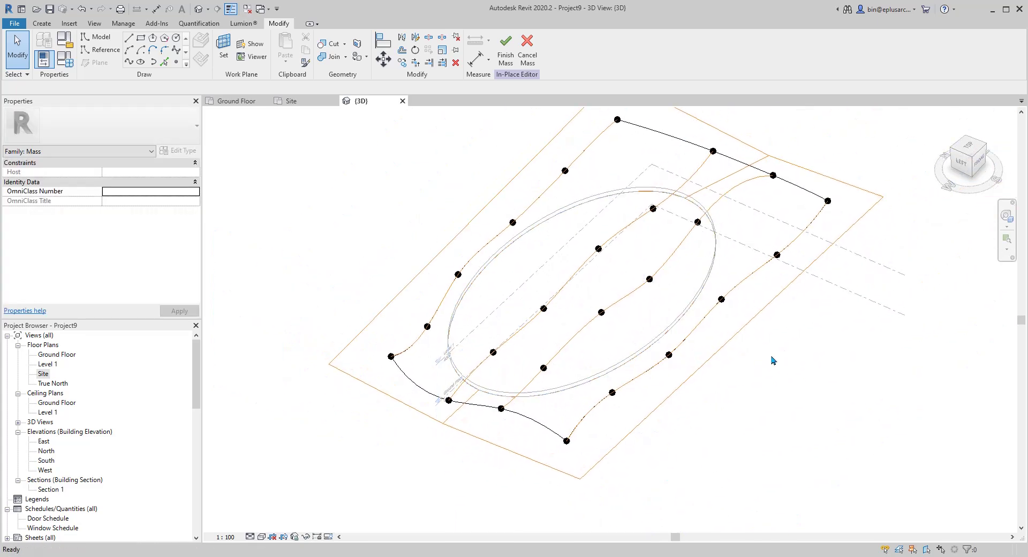
pyautogui.moveTo(772, 357); pyautogui.dragTo(756, 366, button='middle')
pyautogui.click(768, 302)
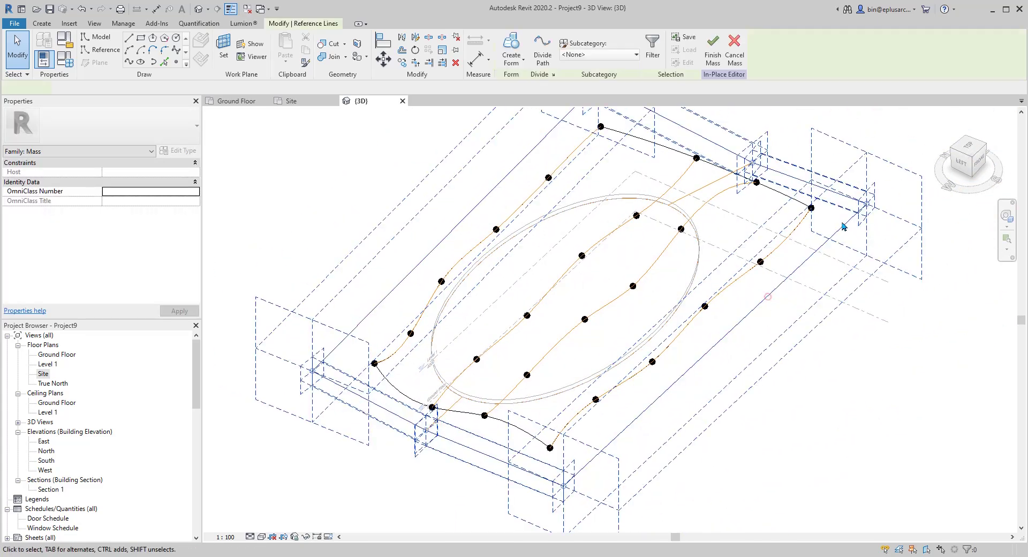
pyautogui.press('c')
pyautogui.click(749, 337)
pyautogui.scroll(-2, 749, 340)
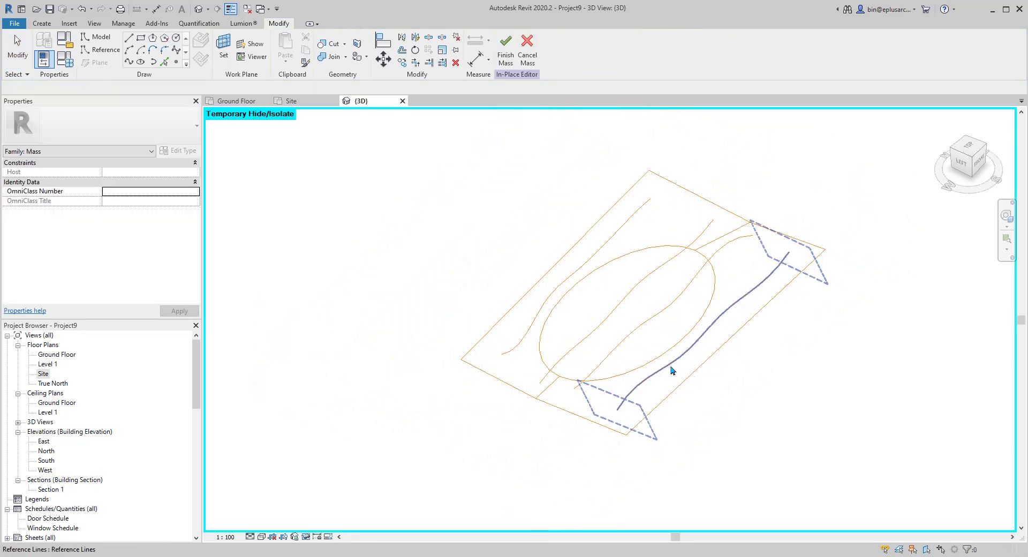
# - Create a solid extruded form from the six reference lines looping around the ellipse's front half
pyautogui.press('Tab')
pyautogui.moveTo(769, 252); pyautogui.dragTo(663, 358, button='middle')
pyautogui.press('Tab')
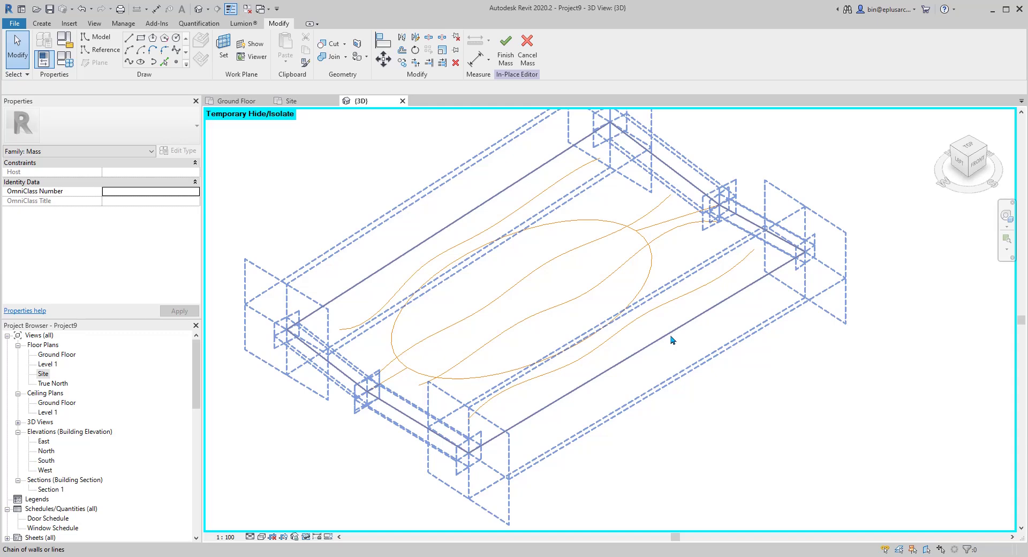
pyautogui.click(738, 293)
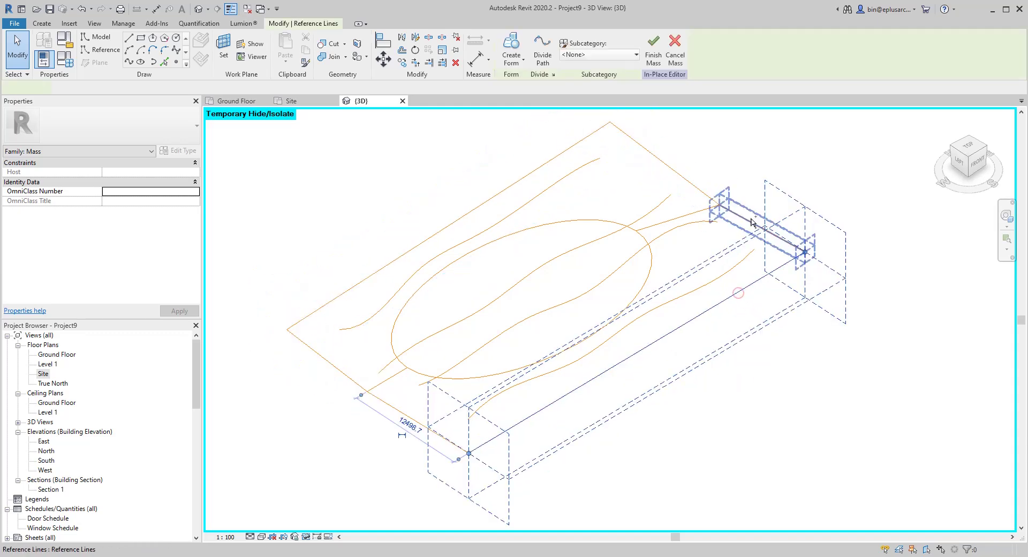
pyautogui.keyDown('ctrl'); pyautogui.click(746, 221); pyautogui.keyUp('ctrl')
pyautogui.keyDown('ctrl'); pyautogui.click(678, 218); pyautogui.keyUp('ctrl')
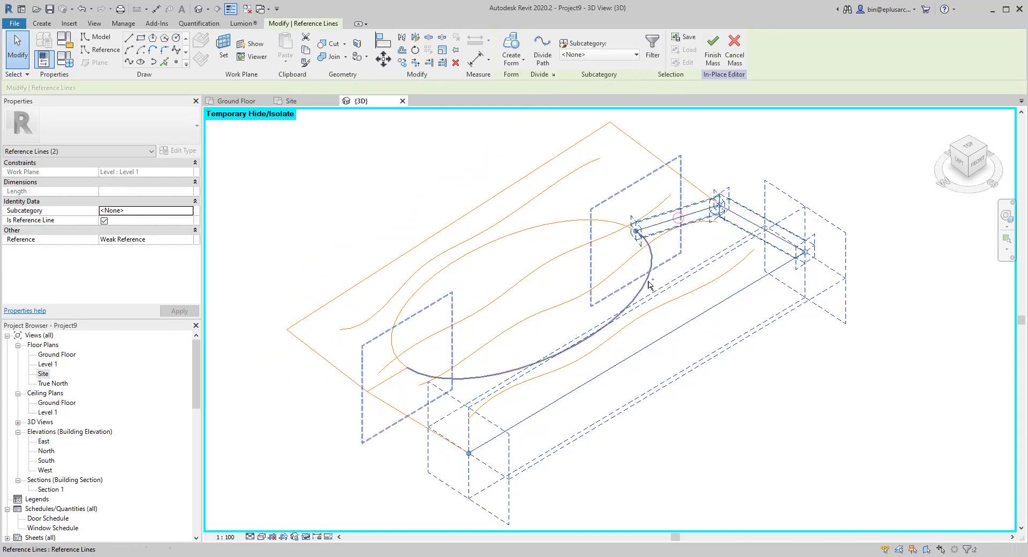
pyautogui.keyDown('ctrl'); pyautogui.click(649, 280); pyautogui.keyUp('ctrl')
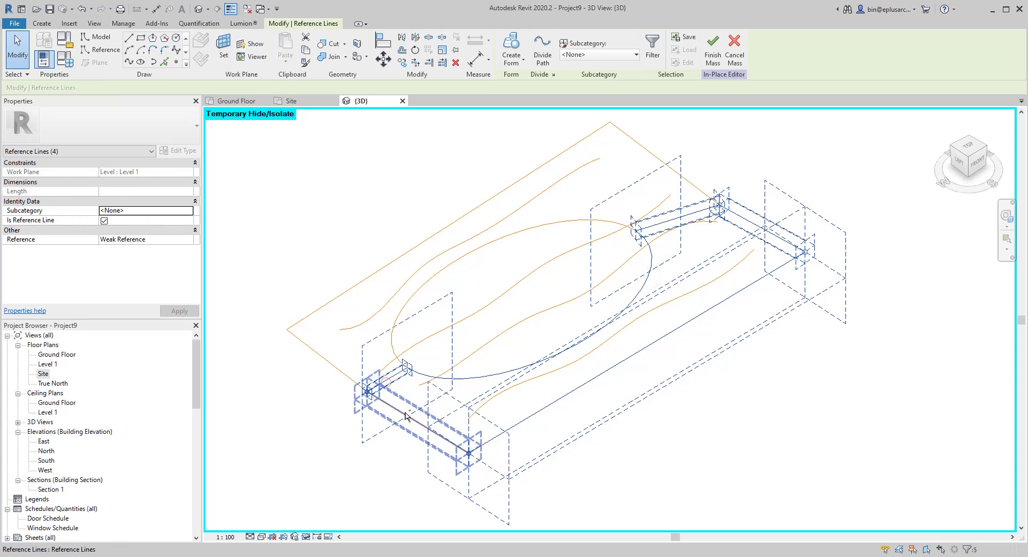
pyautogui.keyDown('ctrl'); pyautogui.click(401, 417); pyautogui.keyUp('ctrl')
pyautogui.moveTo(524, 230); pyautogui.dragTo(514, 257, button='middle')
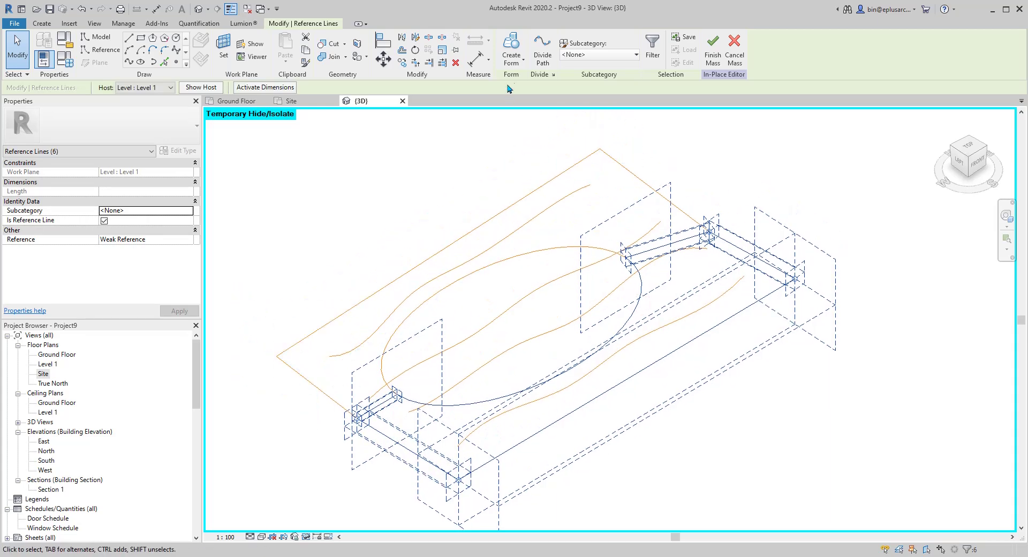
pyautogui.click(517, 66)
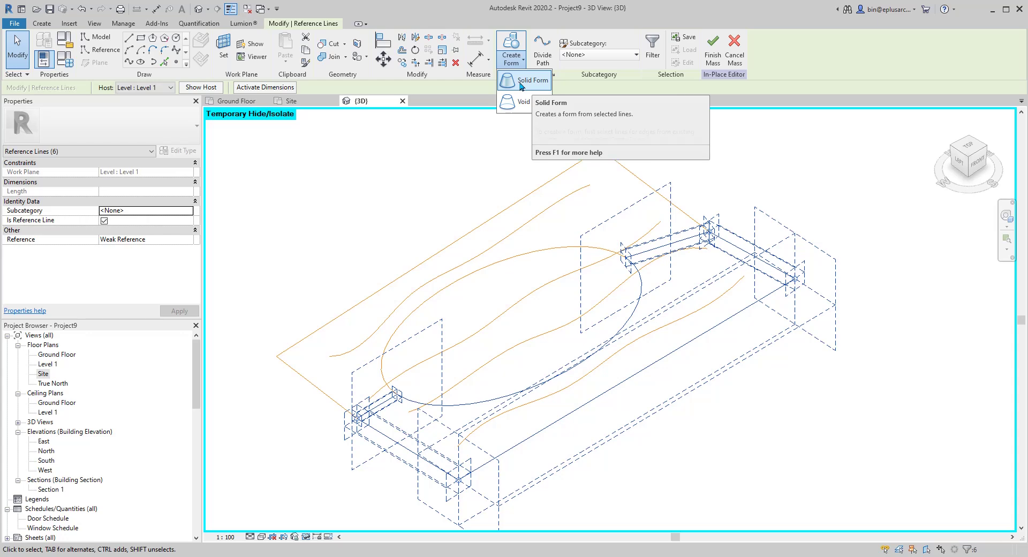
pyautogui.click(521, 86)
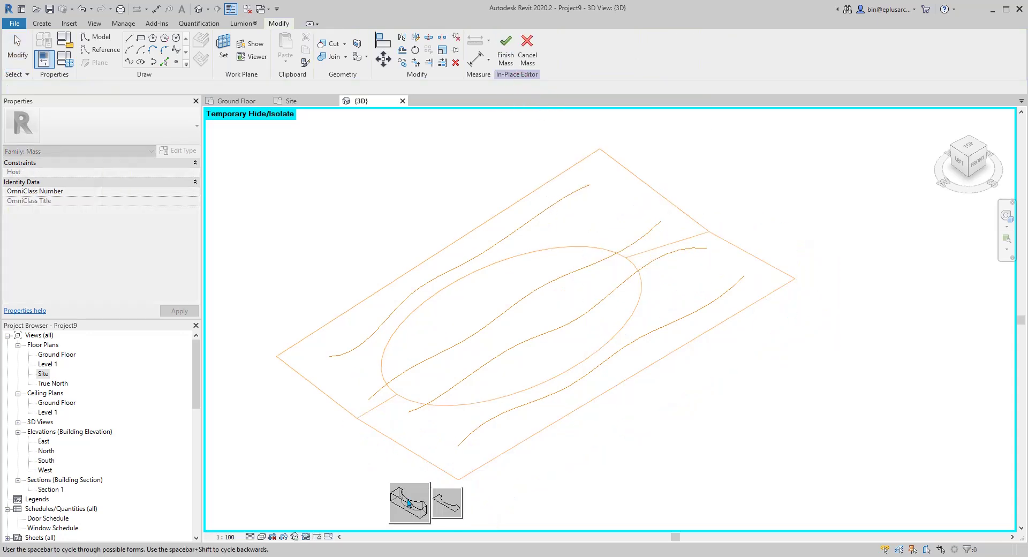
pyautogui.click(407, 508)
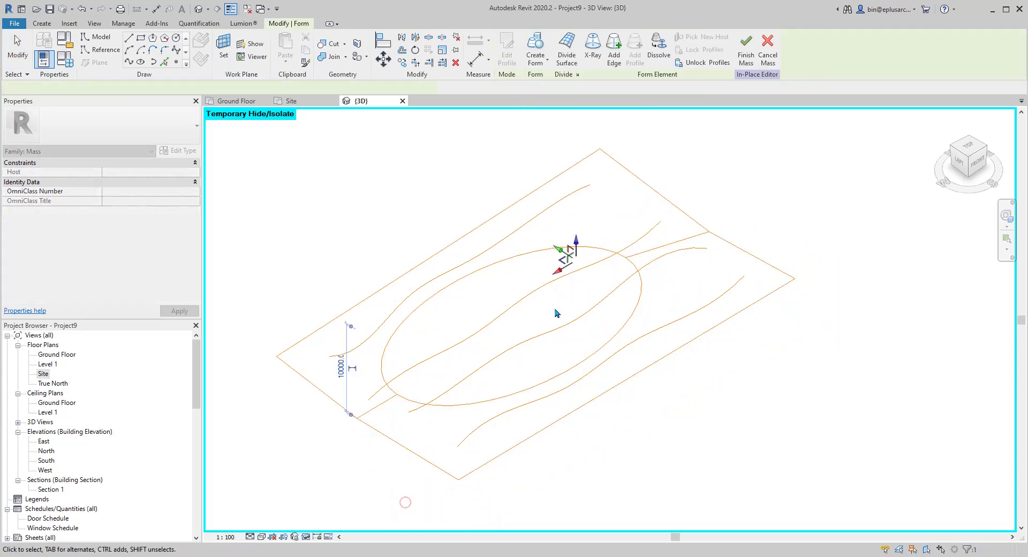
# - Reset the temporary isolation and display the 3D view with a shaded visual style
pyautogui.moveTo(594, 347); pyautogui.dragTo(664, 279, button='middle')
pyautogui.moveTo(519, 289); pyautogui.dragTo(505, 302, button='middle')
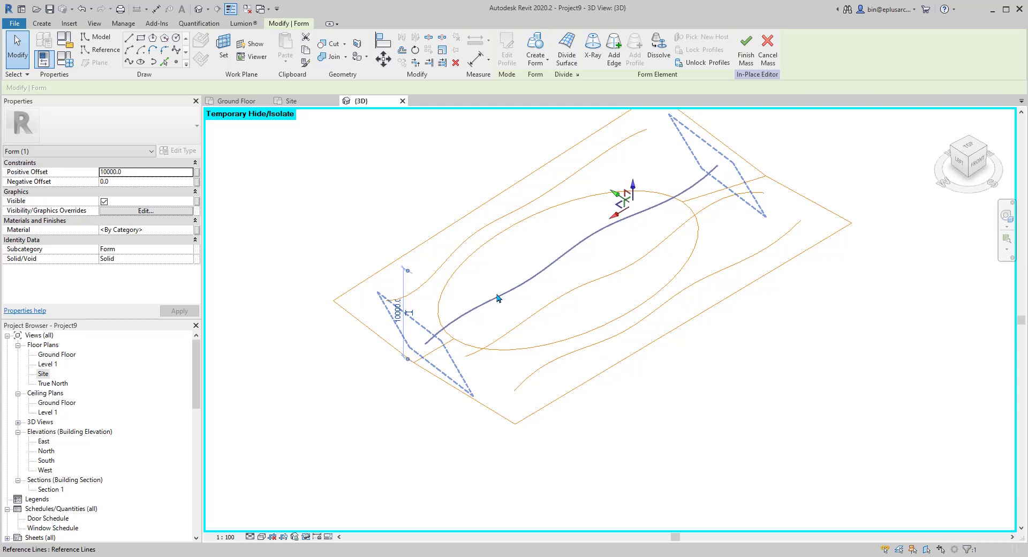
pyautogui.press('r')
pyautogui.click(524, 274)
pyautogui.scroll(-1, 525, 275)
pyautogui.moveTo(603, 303)
pyautogui.mouseDown(button='middle')
pyautogui.moveTo(550, 316)
pyautogui.moveTo(714, 201)
pyautogui.moveTo(703, 202)
pyautogui.moveTo(755, 213)
pyautogui.moveTo(720, 217)
pyautogui.mouseUp(button='middle')
pyautogui.press('d')
pyautogui.click(707, 221)
pyautogui.keyDown('shift'); pyautogui.moveTo(594, 300); pyautogui.dragTo(638, 324, button='middle'); pyautogui.keyUp('shift')
pyautogui.scroll(1, 624, 268)
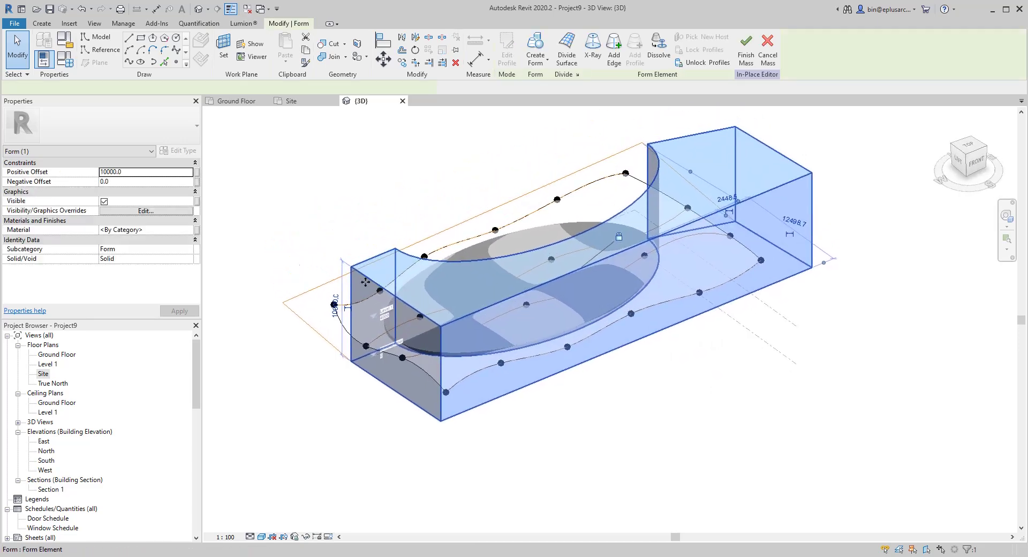
# - Set the new solid form's positive offset and negative offset to 2000 each
pyautogui.click(131, 172)
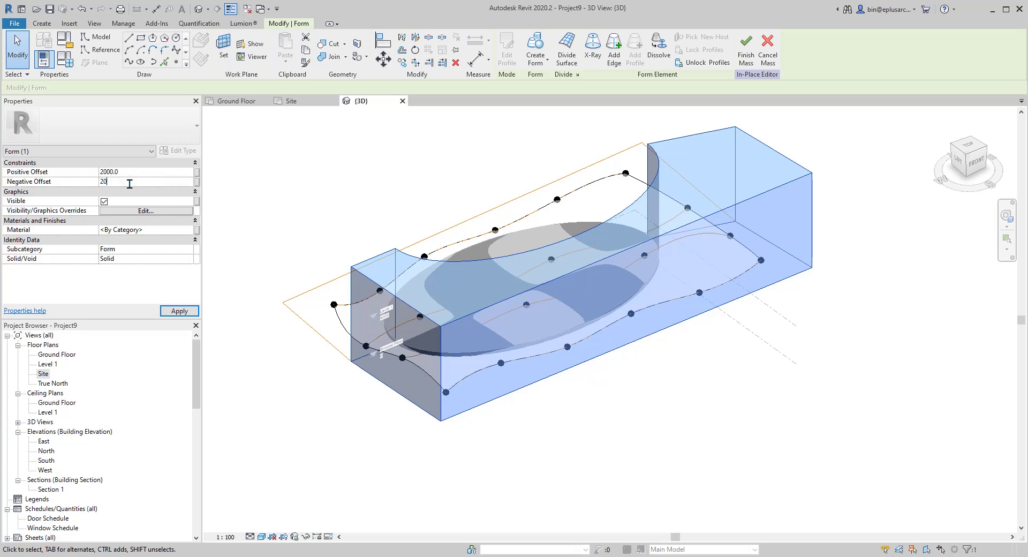
pyautogui.keyDown('shift'); pyautogui.moveTo(478, 194); pyautogui.dragTo(609, 164, button='middle'); pyautogui.keyUp('shift')
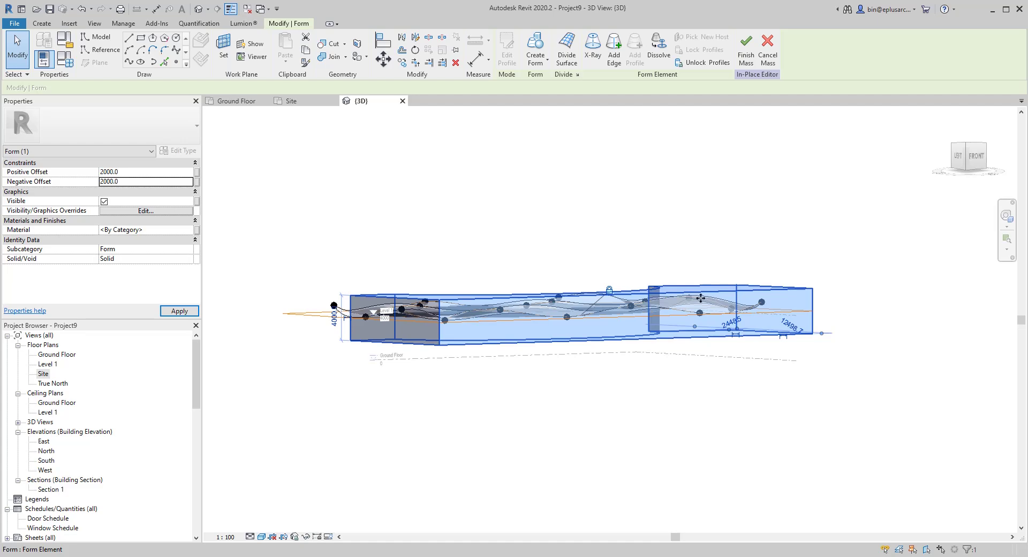
pyautogui.keyDown('shift'); pyautogui.moveTo(700, 298); pyautogui.dragTo(598, 295, button='middle'); pyautogui.keyUp('shift')
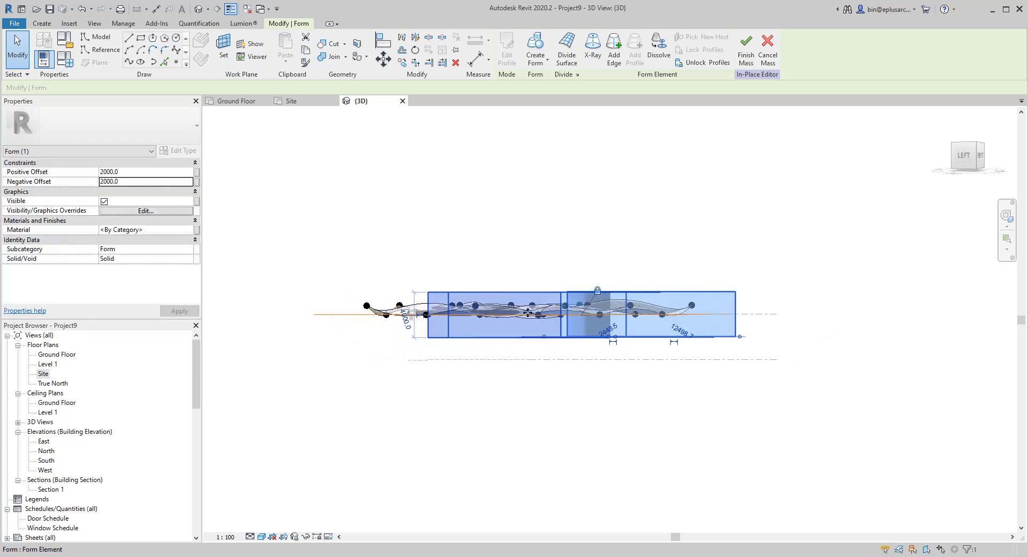
pyautogui.keyDown('shift'); pyautogui.moveTo(528, 313); pyautogui.dragTo(569, 305, button='middle'); pyautogui.keyUp('shift')
pyautogui.click(777, 389)
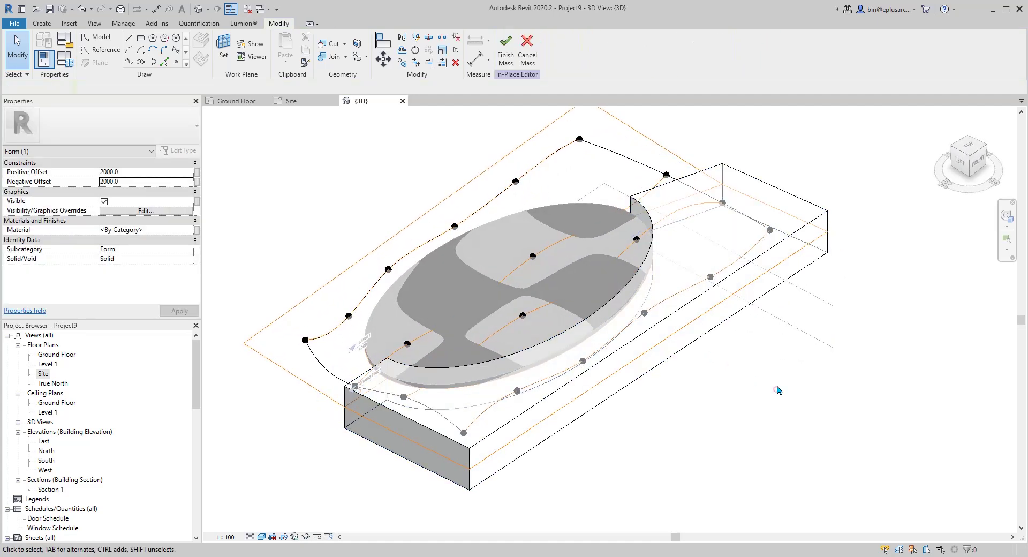
# - Change the front extruded form from solid to Void so it trims the mass surface along the ellipse
pyautogui.click(795, 263)
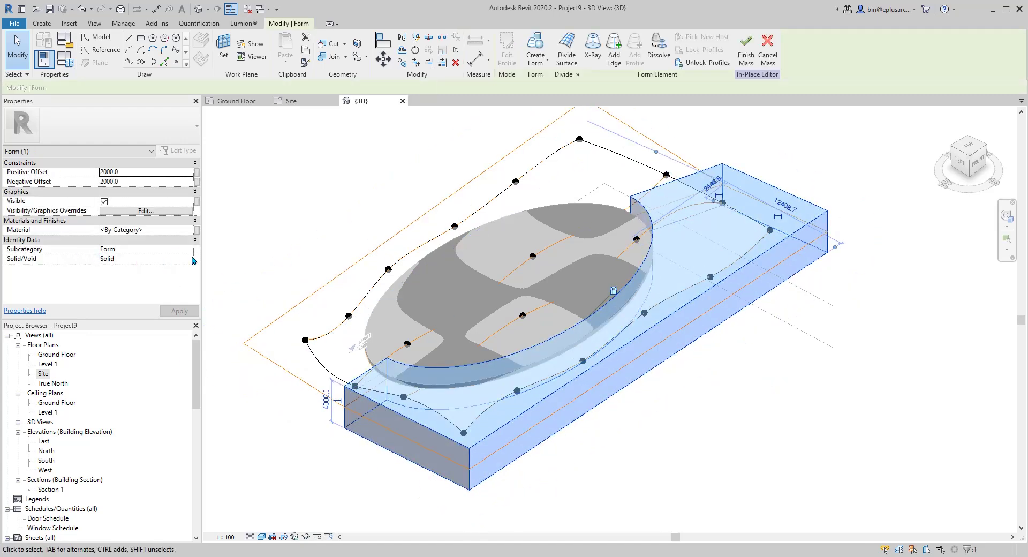
pyautogui.click(191, 259)
pyautogui.click(110, 277)
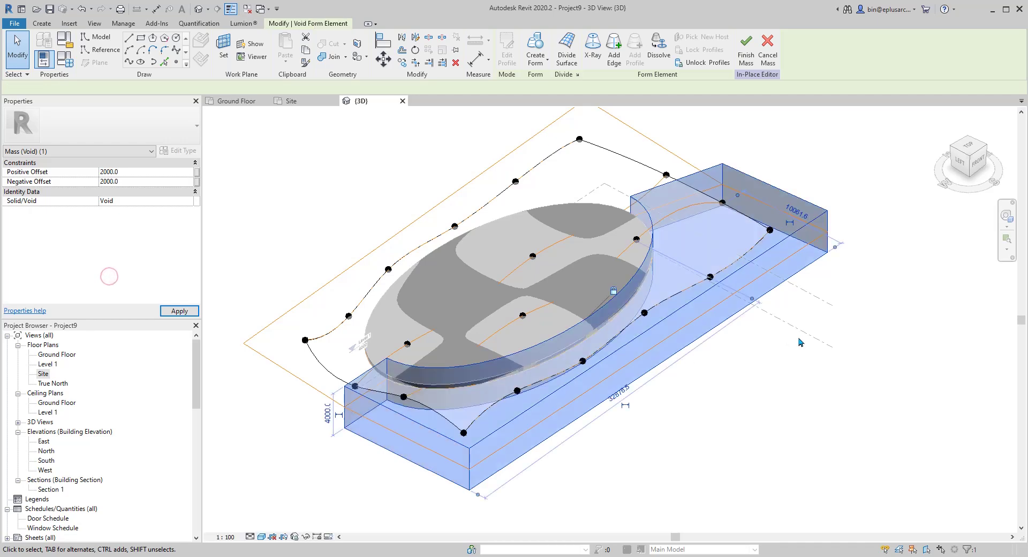
pyautogui.click(885, 371)
pyautogui.keyDown('shift'); pyautogui.moveTo(856, 369); pyautogui.dragTo(721, 328, button='middle'); pyautogui.keyUp('shift')
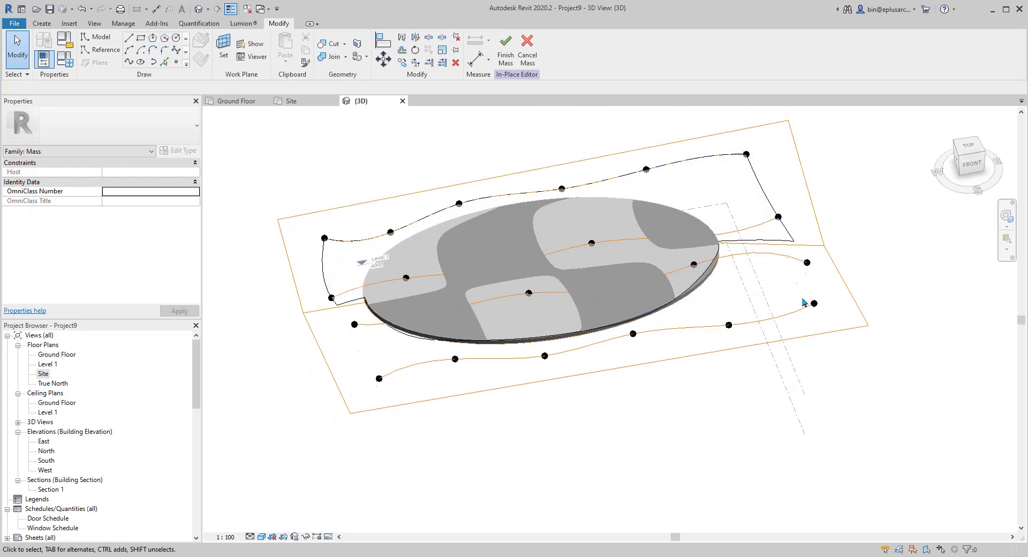
# - In Wireframe, create a void form from the six reference lines looping around the ellipse's back half
pyautogui.keyDown('shift'); pyautogui.moveTo(385, 360); pyautogui.dragTo(380, 399, button='middle'); pyautogui.keyUp('shift')
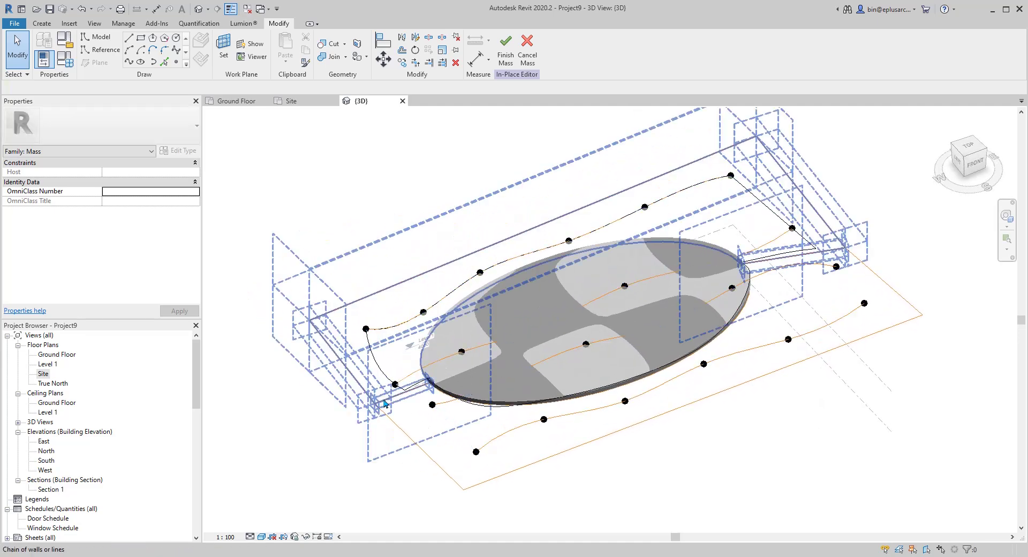
pyautogui.press('w')
pyautogui.press('f')
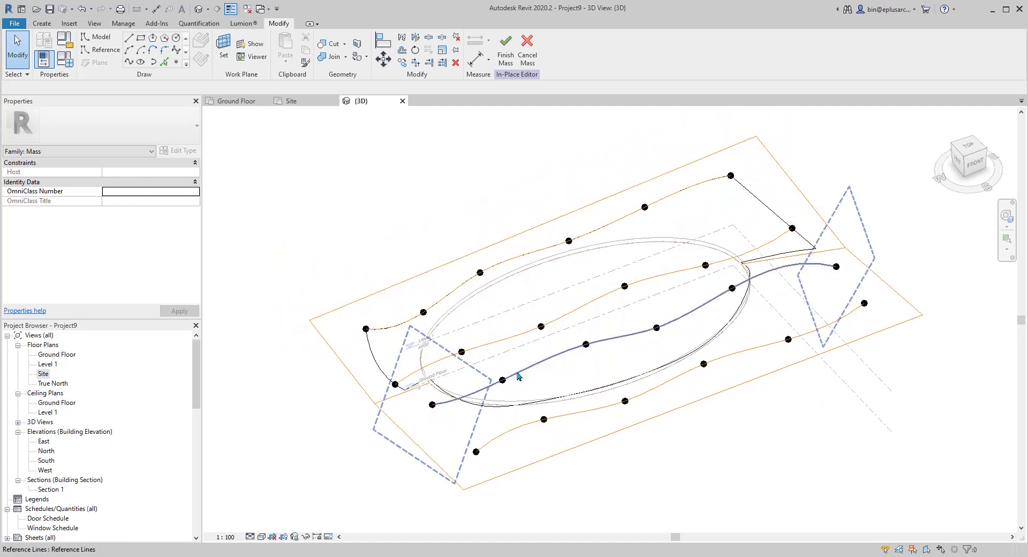
pyautogui.keyDown('shift'); pyautogui.moveTo(529, 363); pyautogui.dragTo(547, 357, button='middle'); pyautogui.keyUp('shift')
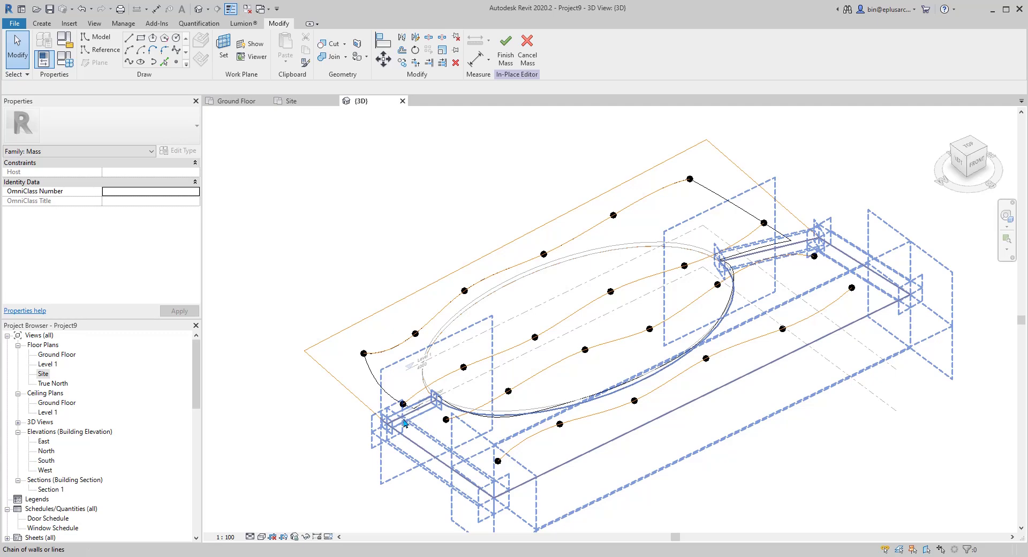
pyautogui.click(406, 424)
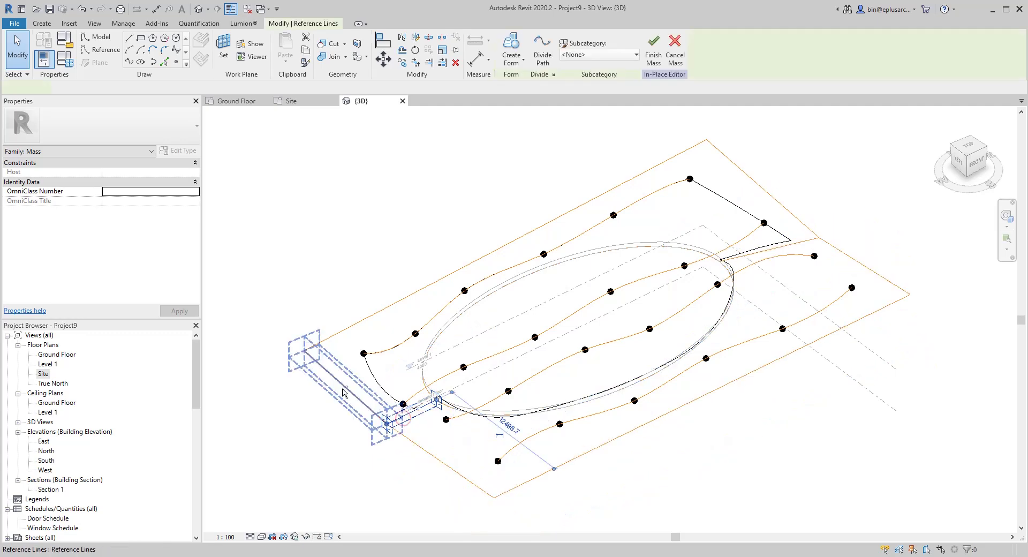
pyautogui.keyDown('ctrl'); pyautogui.click(771, 196); pyautogui.keyUp('ctrl')
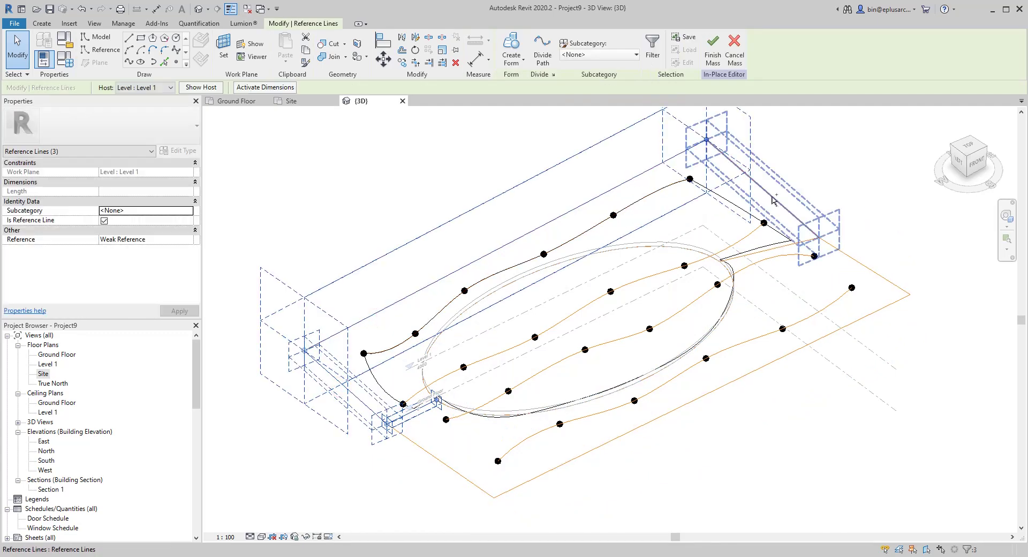
pyautogui.keyDown('ctrl'); pyautogui.click(666, 250); pyautogui.keyUp('ctrl')
pyautogui.keyDown('ctrl'); pyautogui.click(670, 248); pyautogui.keyUp('ctrl')
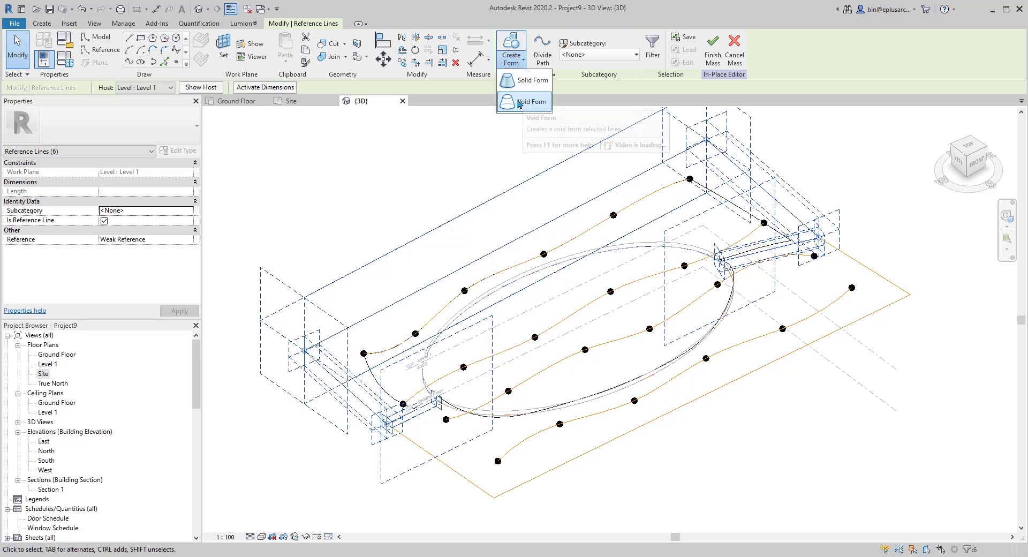
pyautogui.click(521, 102)
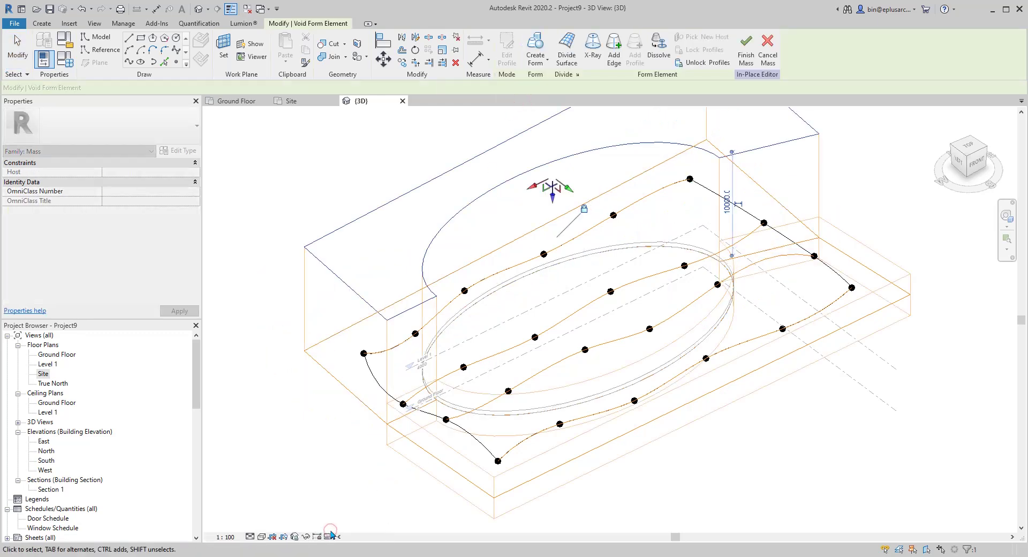
# - Set the back void's positive offset to 2000, add a negative offset, and let it cut the mass surface
pyautogui.click(149, 172)
pyautogui.write('2')
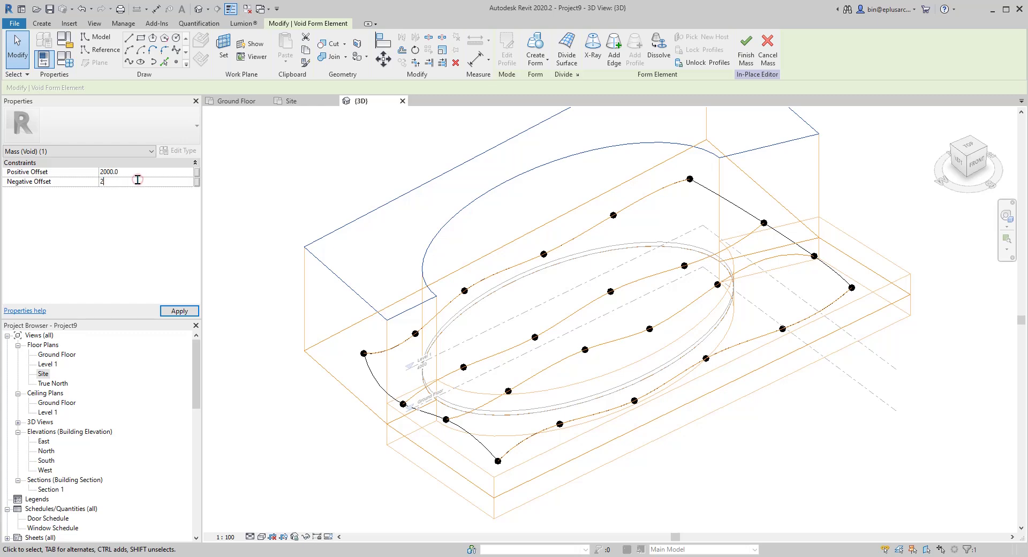
pyautogui.click(298, 159)
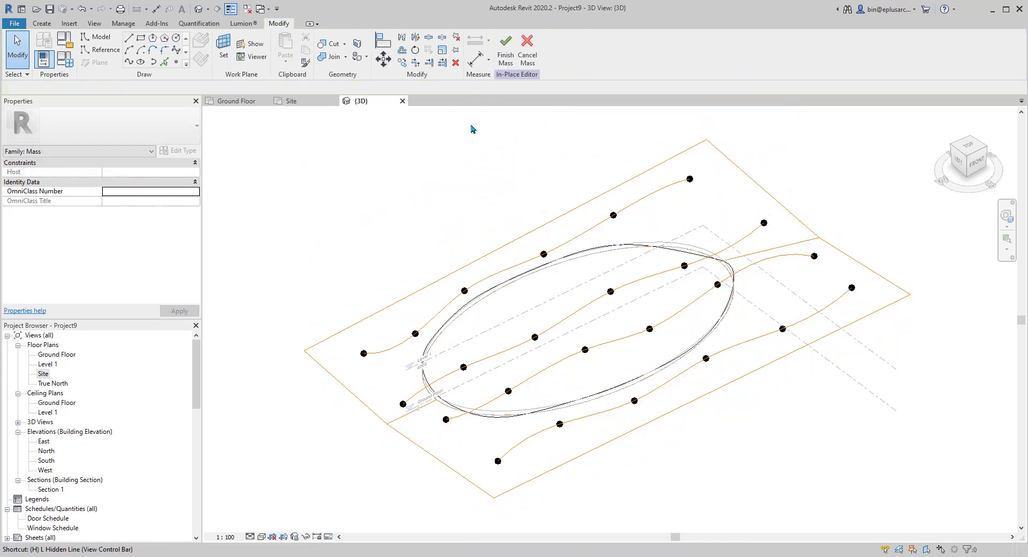
# - Return the 3D view to a shaded visual style and finish the in-place mass
pyautogui.moveTo(471, 172)
pyautogui.keyDown('shift'); pyautogui.mouseDown(button='middle')
pyautogui.moveTo(528, 294)
pyautogui.moveTo(661, 172)
pyautogui.moveTo(661, 144)
pyautogui.moveTo(576, 253)
pyautogui.moveTo(344, 476)
pyautogui.moveTo(530, 321)
pyautogui.moveTo(725, 346)
pyautogui.moveTo(748, 362)
pyautogui.moveTo(507, 190)
pyautogui.mouseUp(button='middle'); pyautogui.keyUp('shift')
pyautogui.click(261, 536)
pyautogui.click(292, 500)
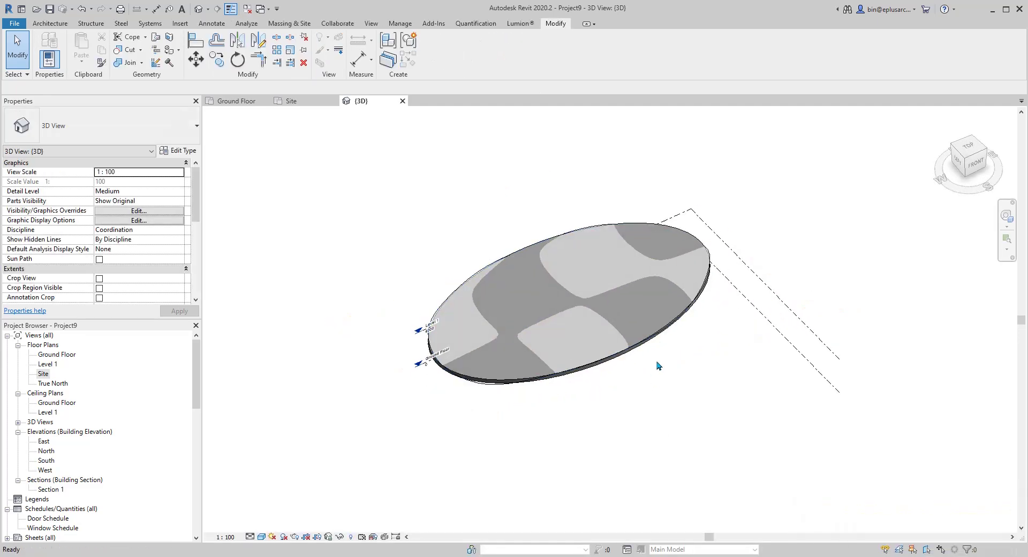
# - Delete the flat 400 mm elliptical roof lying at the wavy mass surface
pyautogui.keyDown('shift'); pyautogui.moveTo(659, 366); pyautogui.dragTo(637, 178, button='middle'); pyautogui.keyUp('shift')
pyautogui.scroll(3, 712, 349)
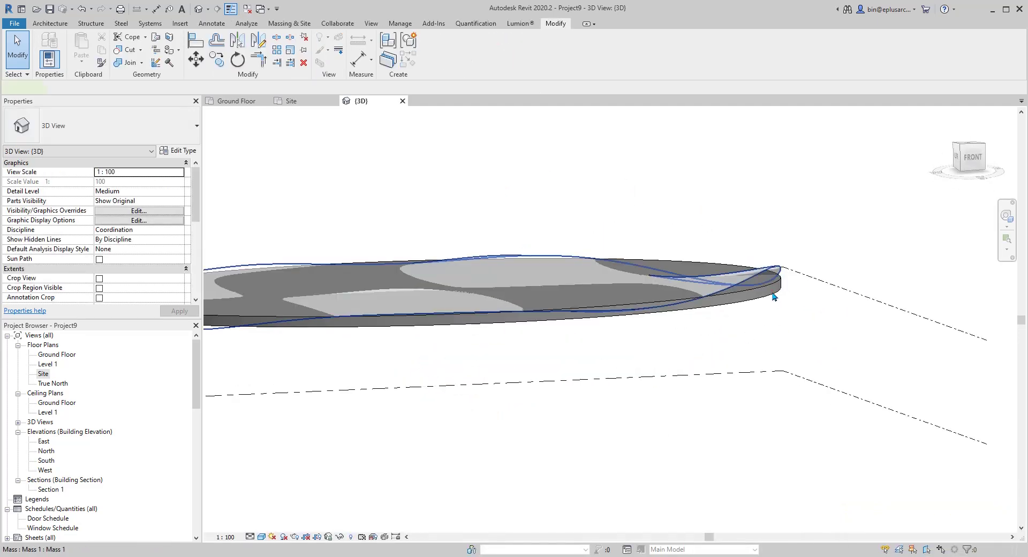
pyautogui.click(773, 293)
pyautogui.click(775, 289)
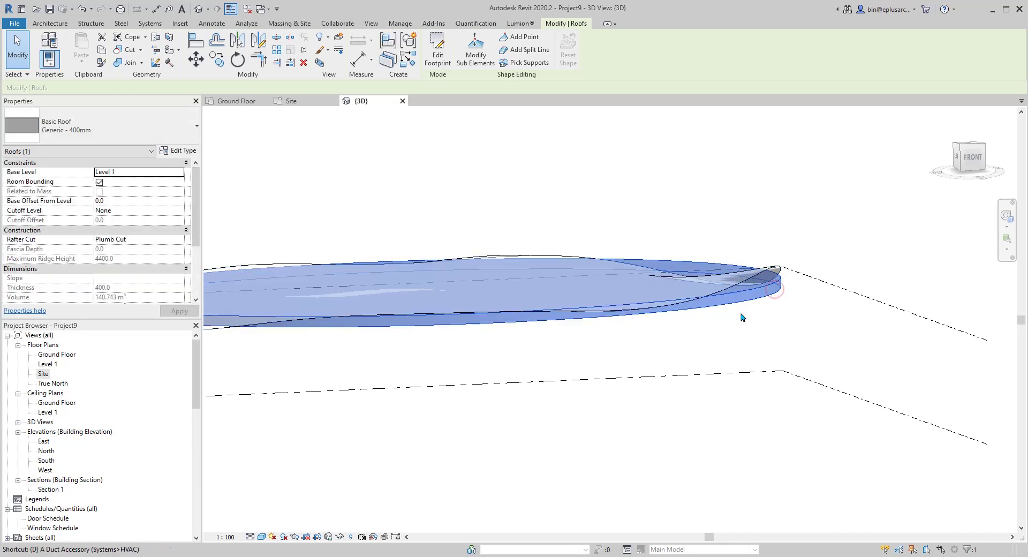
pyautogui.press('e')
pyautogui.keyDown('shift'); pyautogui.moveTo(626, 293); pyautogui.dragTo(635, 447, button='middle'); pyautogui.keyUp('shift')
# - Create a Generic - 400mm roof by face from the trimmed wavy elliptical mass surface
pyautogui.click(662, 266)
pyautogui.keyDown('shift'); pyautogui.moveTo(649, 272); pyautogui.dragTo(604, 318, button='middle'); pyautogui.keyUp('shift')
pyautogui.moveTo(483, 263); pyautogui.dragTo(535, 299, button='middle')
pyautogui.scroll(1, 534, 299)
pyautogui.click(42, 25)
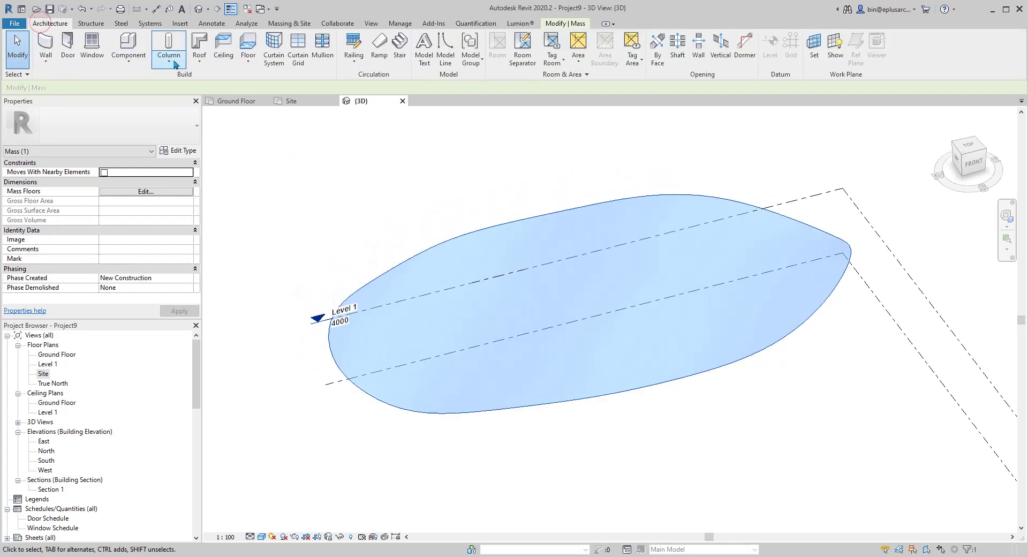
pyautogui.click(197, 56)
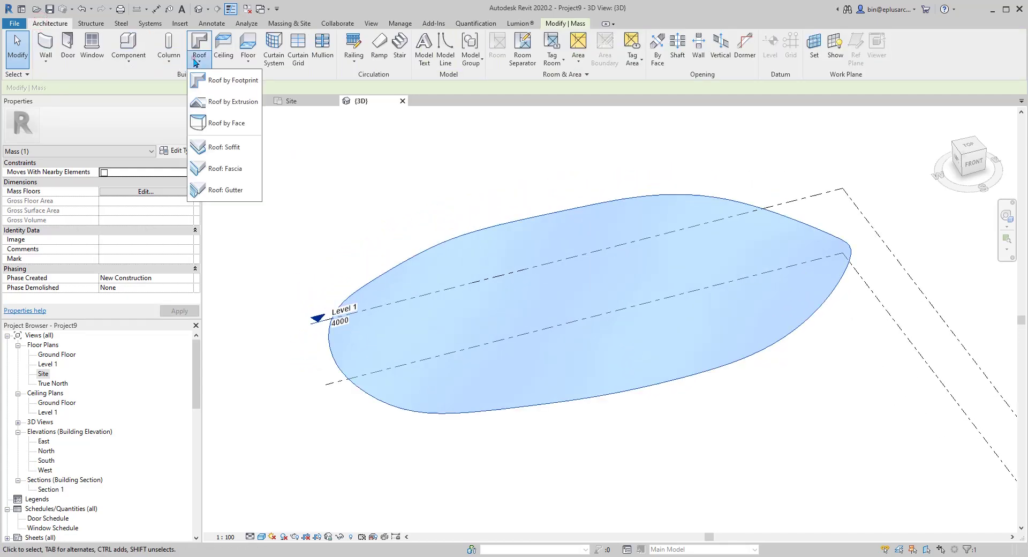
pyautogui.click(221, 125)
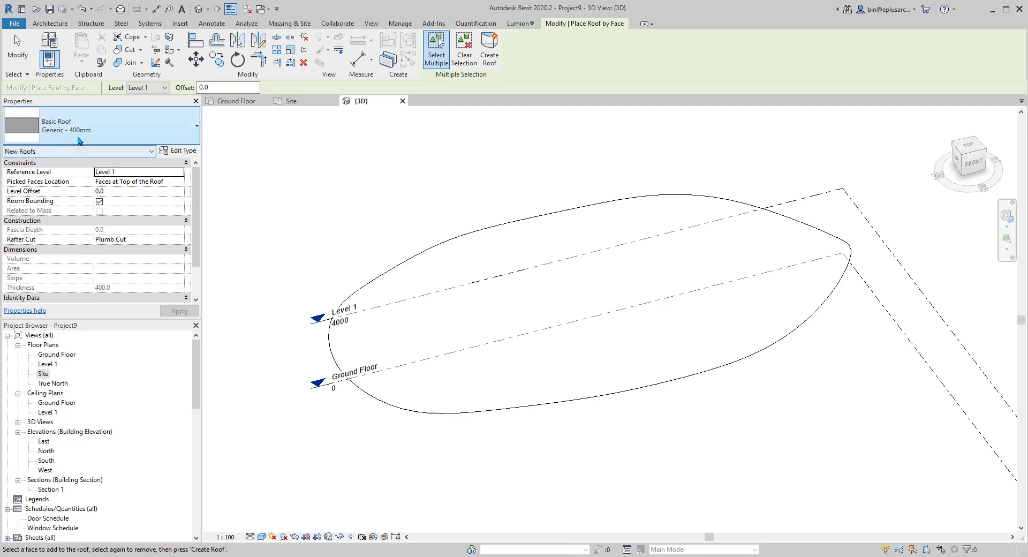
pyautogui.click(510, 310)
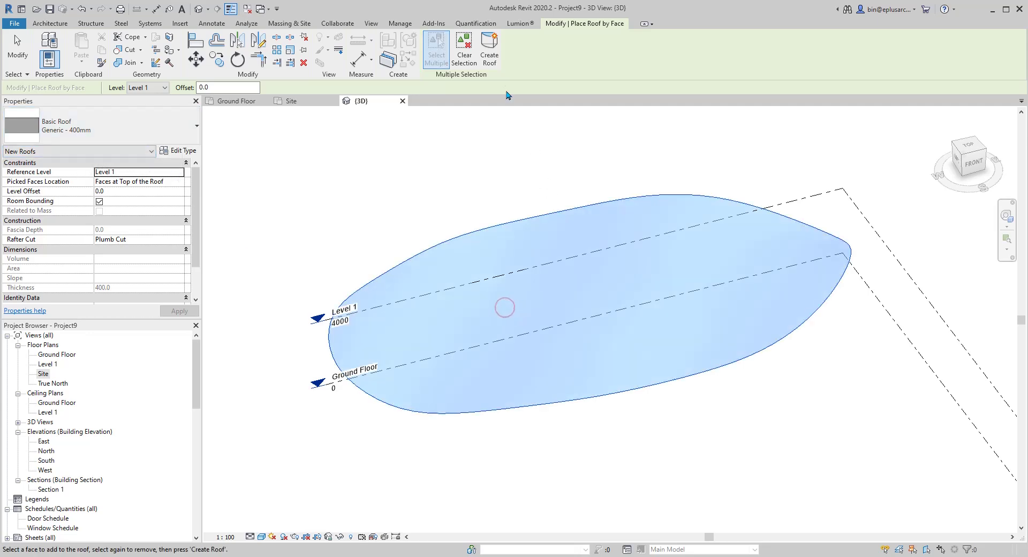
pyautogui.click(492, 63)
pyautogui.keyDown('shift'); pyautogui.moveTo(634, 332); pyautogui.dragTo(698, 206, button='middle'); pyautogui.keyUp('shift')
pyautogui.press('Escape')
# - Temporarily hide the mass category in the 3D view, leaving the wavy elliptical roof, and inspect the roof from several angles
pyautogui.scroll(1, 741, 338)
pyautogui.click(750, 320)
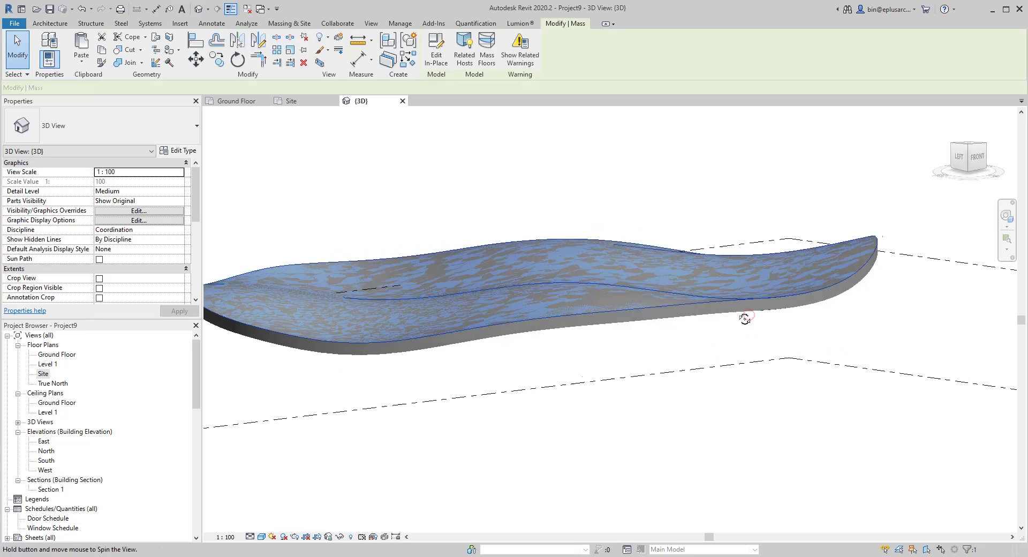
pyautogui.keyDown('shift'); pyautogui.moveTo(744, 323); pyautogui.dragTo(683, 345, button='middle'); pyautogui.keyUp('shift')
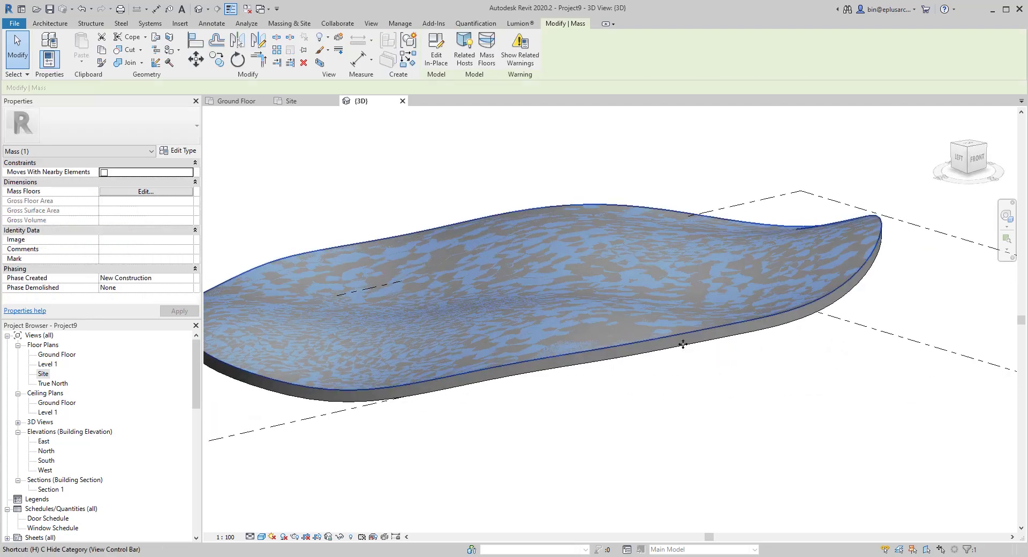
pyautogui.press('c')
pyautogui.keyDown('shift'); pyautogui.moveTo(629, 313); pyautogui.dragTo(615, 393, button='middle'); pyautogui.keyUp('shift')
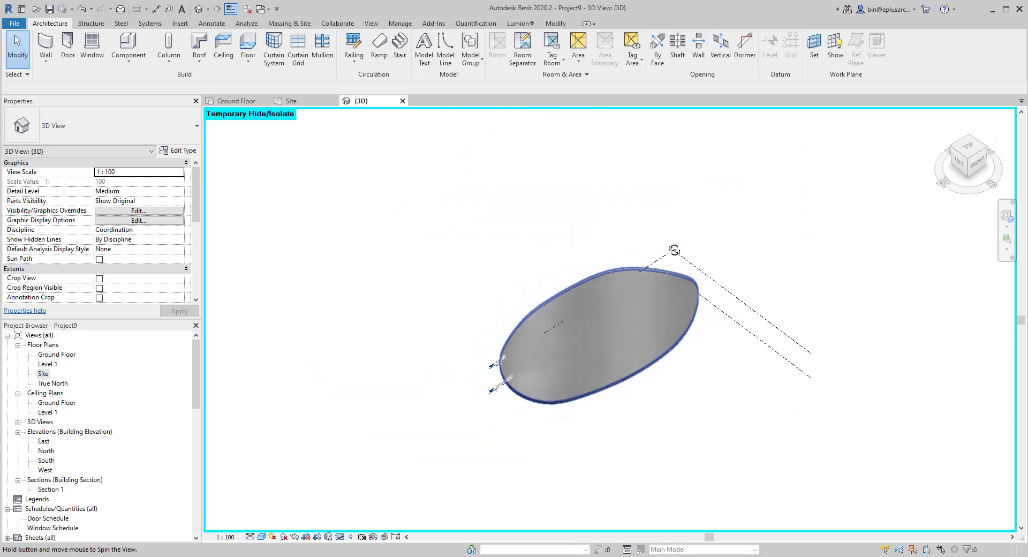
pyautogui.keyDown('shift'); pyautogui.moveTo(631, 336); pyautogui.dragTo(642, 317, button='middle'); pyautogui.keyUp('shift')
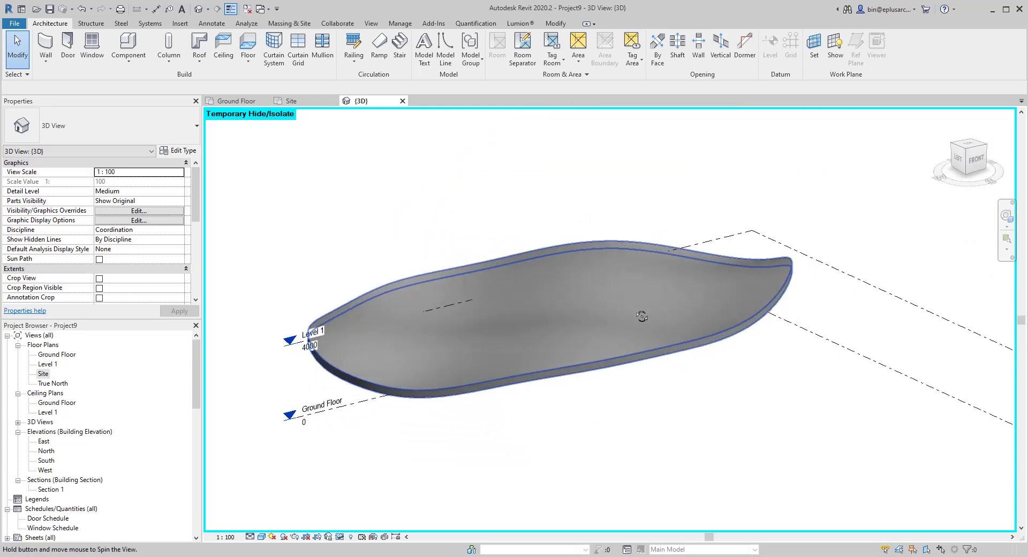